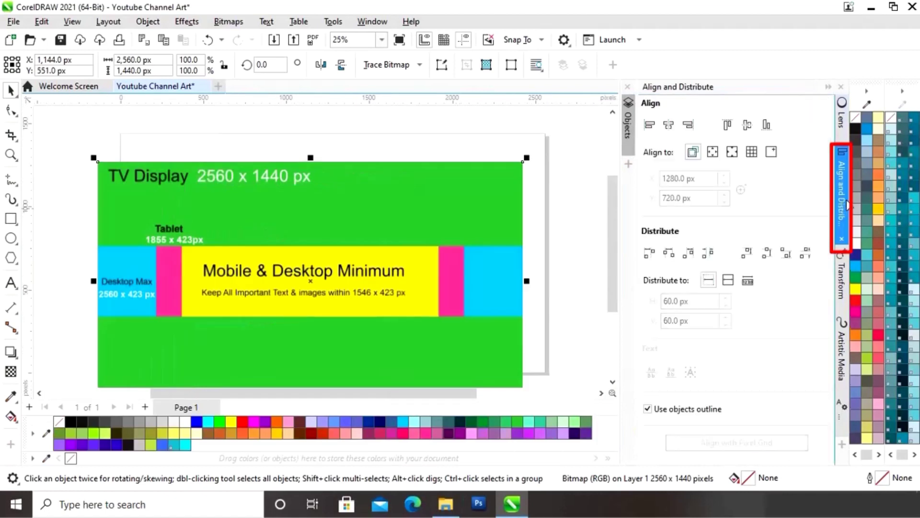
Step: Centre the template bitmap on the specified point X 1280 px, Y 720 px, then deselect it
{"action": "left_click", "coordinate": [773, 163]}
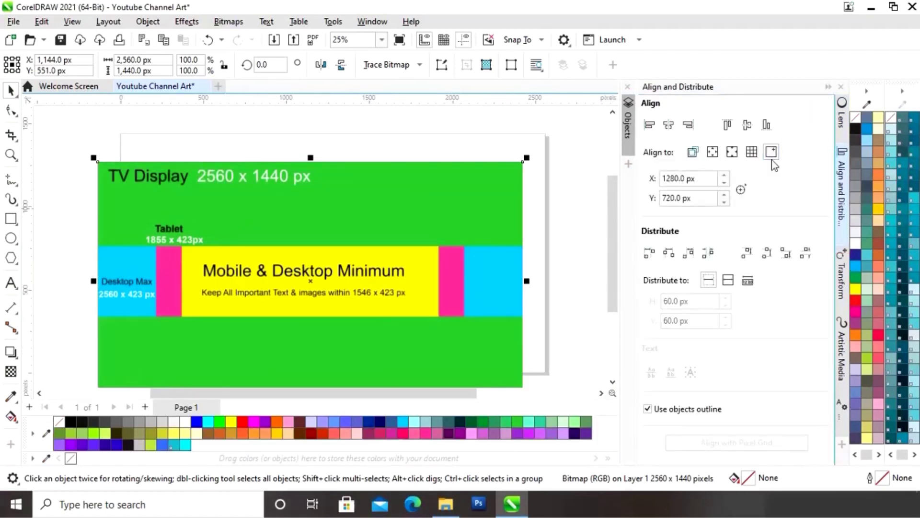
{"action": "left_click", "coordinate": [669, 128]}
{"action": "left_click", "coordinate": [747, 125]}
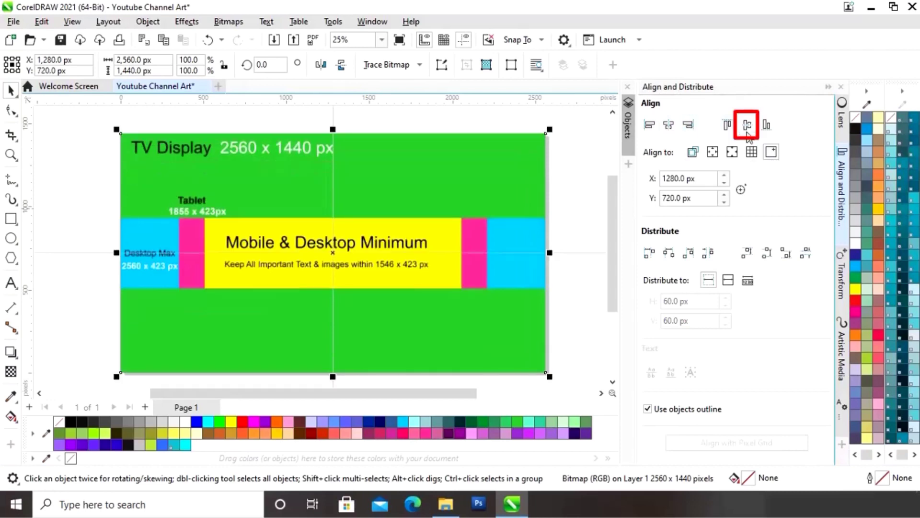
{"action": "left_click", "coordinate": [828, 87]}
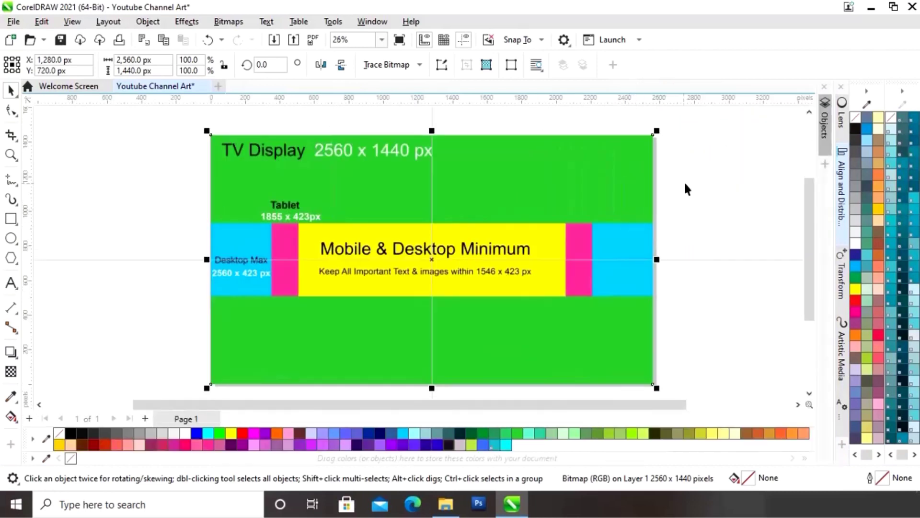
{"action": "left_click", "coordinate": [682, 185]}
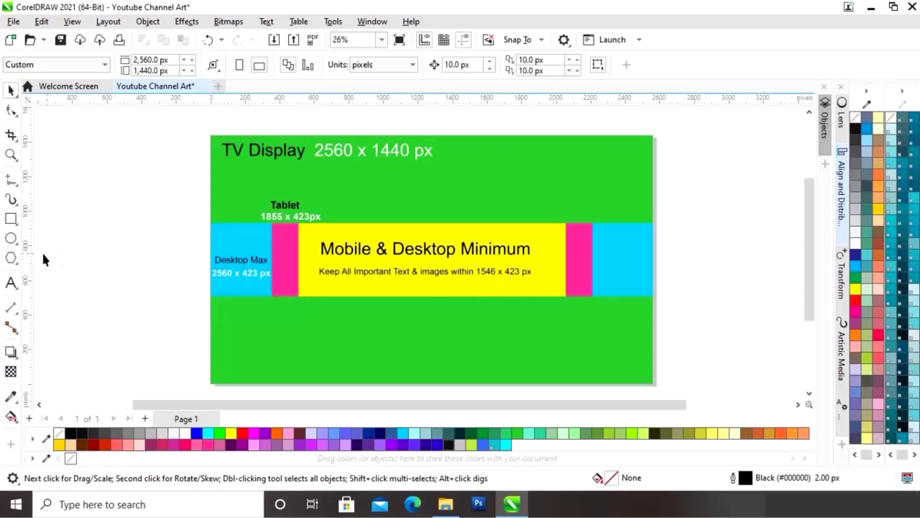
Step: Place vertical guidelines at the page's left and right edges and at the pink, yellow and blue band boundaries
{"action": "left_click_drag", "start_coordinate": [31, 259], "coordinate": [212, 278]}
{"action": "left_click_drag", "start_coordinate": [33, 264], "coordinate": [272, 284]}
{"action": "left_click_drag", "start_coordinate": [32, 270], "coordinate": [298, 290]}
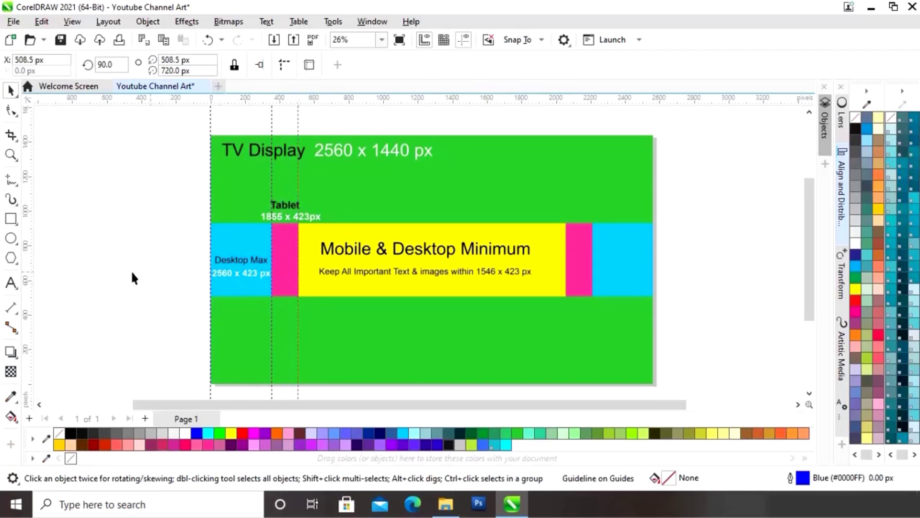
{"action": "left_click_drag", "start_coordinate": [34, 277], "coordinate": [137, 292]}
{"action": "left_click_drag", "start_coordinate": [561, 304], "coordinate": [566, 303]}
{"action": "left_click_drag", "start_coordinate": [598, 302], "coordinate": [594, 305]}
{"action": "left_click_drag", "start_coordinate": [591, 306], "coordinate": [591, 306]}
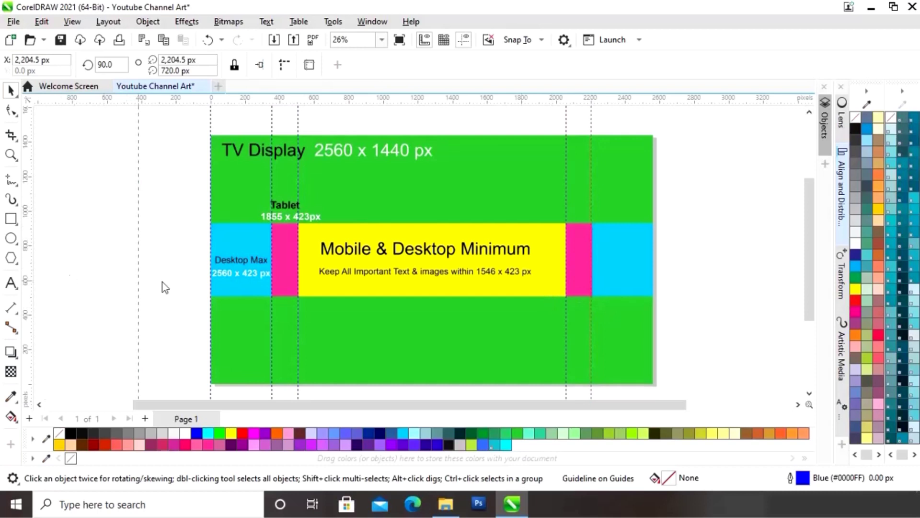
{"action": "left_click_drag", "start_coordinate": [653, 297], "coordinate": [653, 294]}
Step: Add horizontal guidelines at the page's top and bottom edges and the band's top and bottom edges
{"action": "left_click_drag", "start_coordinate": [427, 133], "coordinate": [427, 135]}
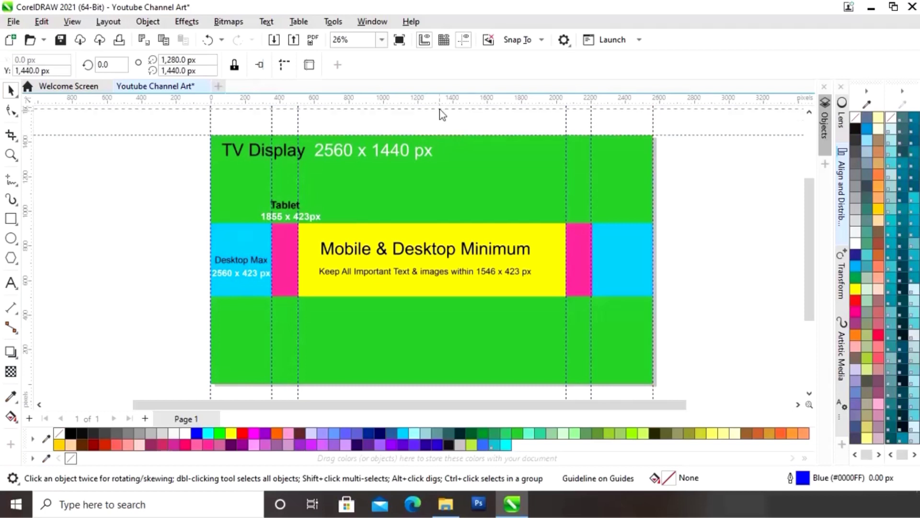
{"action": "left_click_drag", "start_coordinate": [439, 103], "coordinate": [439, 224]}
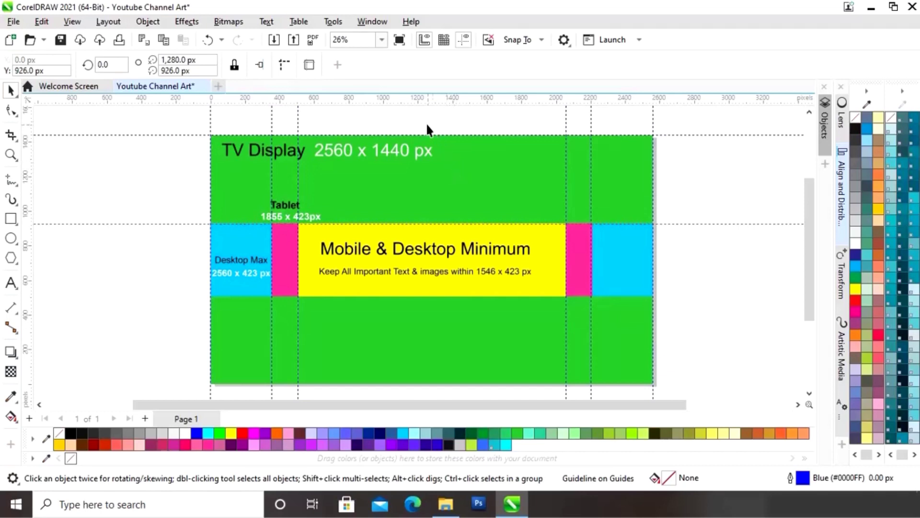
{"action": "left_click_drag", "start_coordinate": [429, 101], "coordinate": [442, 295]}
{"action": "left_click_drag", "start_coordinate": [446, 380], "coordinate": [445, 384]}
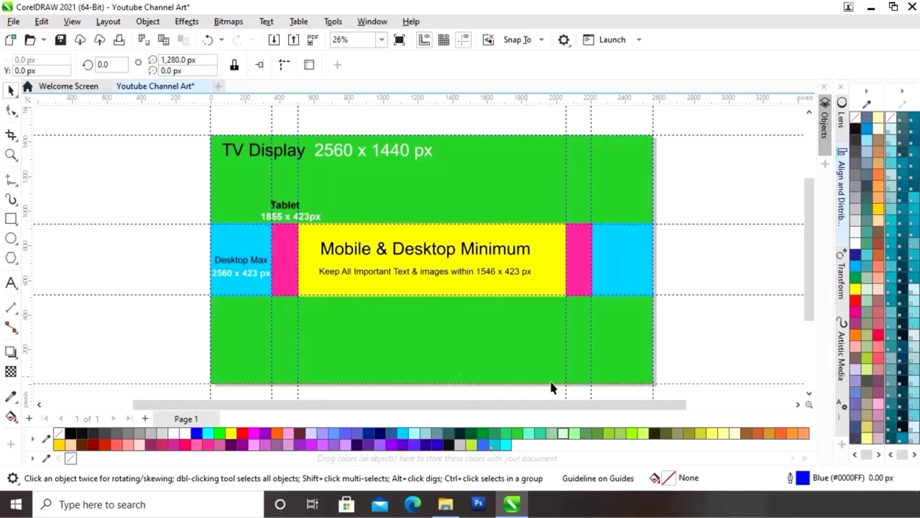
Step: Zoom in on the Tablet label area and nudge the vertical guide onto the pink/yellow edge
{"action": "key", "text": "z"}
{"action": "left_click_drag", "start_coordinate": [243, 211], "coordinate": [365, 228]}
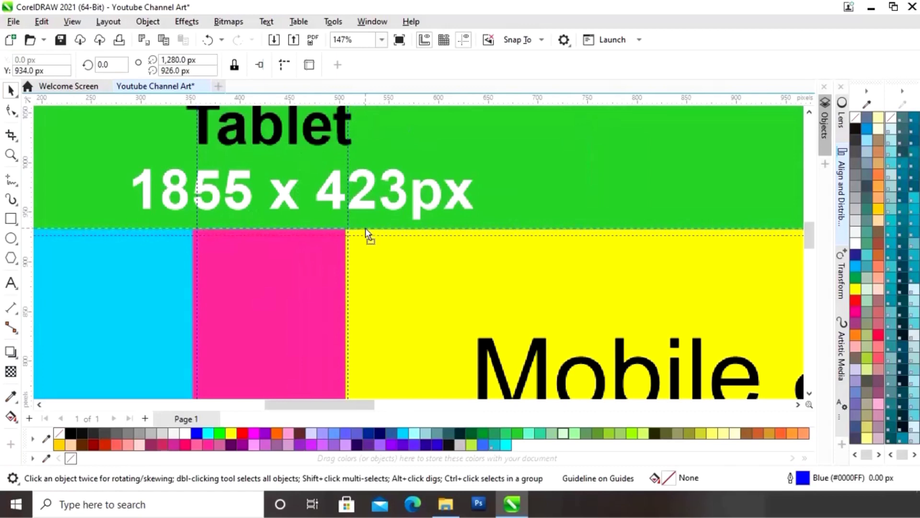
{"action": "key", "text": "F2"}
{"action": "left_click_drag", "start_coordinate": [125, 175], "coordinate": [356, 278]}
{"action": "left_click_drag", "start_coordinate": [301, 406], "coordinate": [327, 407]}
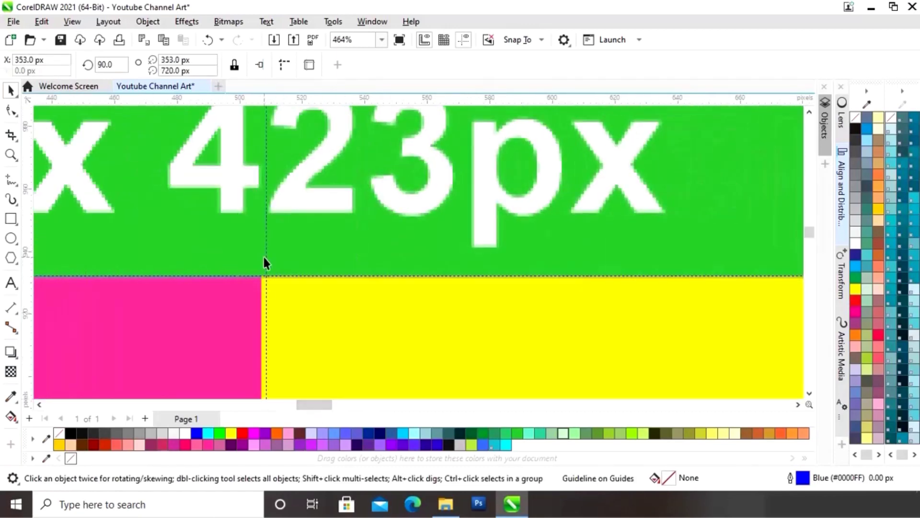
{"action": "left_click_drag", "start_coordinate": [265, 256], "coordinate": [263, 258]}
{"action": "key", "text": "F4"}
Step: Zoom in on the right pink block and align its guides exactly with the yellow/pink and pink/blue edges
{"action": "key", "text": "F2"}
{"action": "left_click_drag", "start_coordinate": [549, 192], "coordinate": [615, 305]}
{"action": "key", "text": "F2"}
{"action": "left_click_drag", "start_coordinate": [362, 150], "coordinate": [461, 212]}
{"action": "left_click_drag", "start_coordinate": [309, 235], "coordinate": [301, 235]}
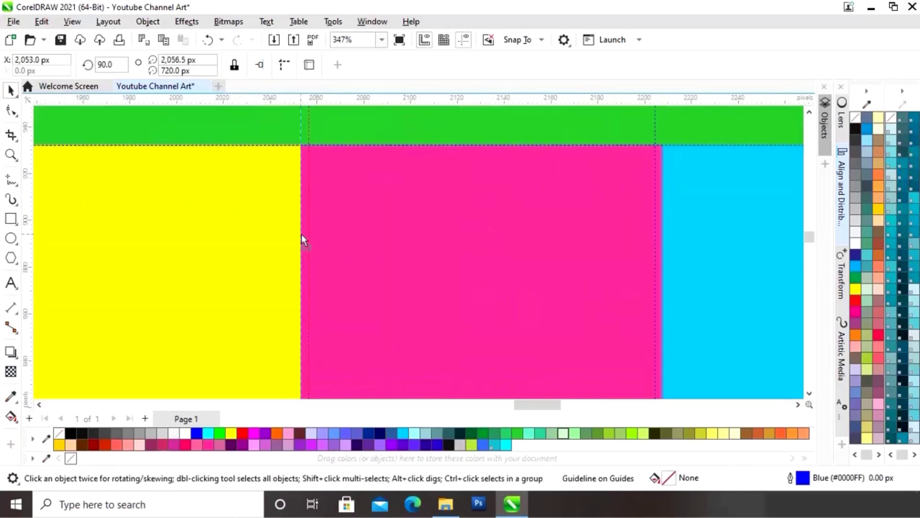
{"action": "left_click_drag", "start_coordinate": [661, 253], "coordinate": [661, 253]}
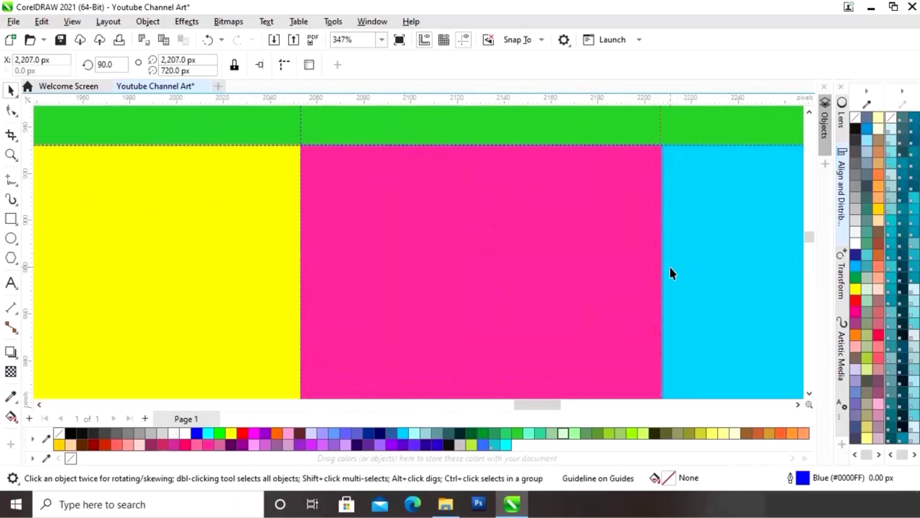
{"action": "key", "text": "F4"}
{"action": "key", "text": "F2"}
{"action": "left_click_drag", "start_coordinate": [605, 374], "coordinate": [670, 359]}
{"action": "key", "text": "F4"}
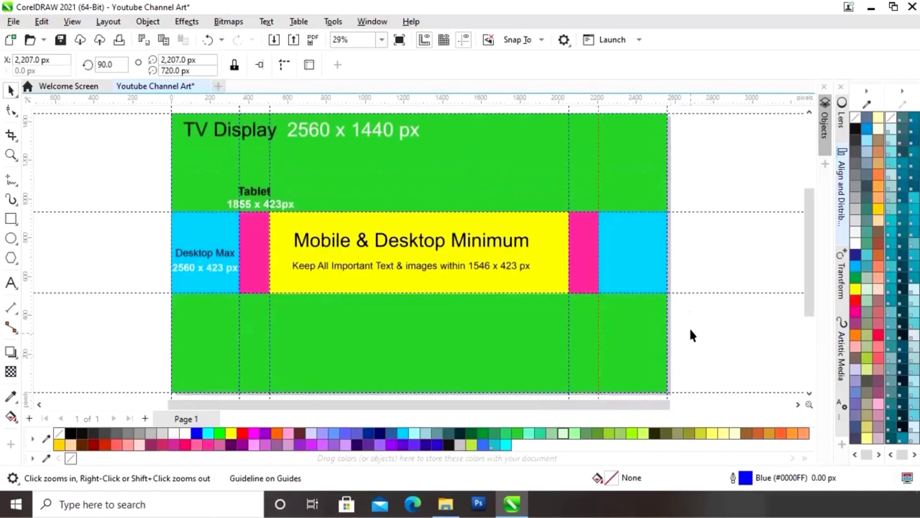
Step: Delete the green template image from the page
{"action": "left_click", "coordinate": [9, 90]}
{"action": "left_click", "coordinate": [84, 164]}
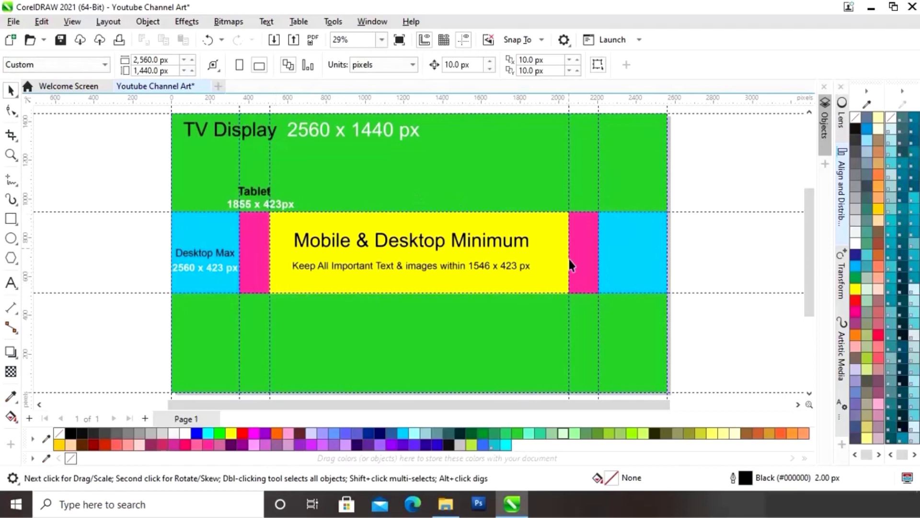
{"action": "left_click", "coordinate": [502, 162]}
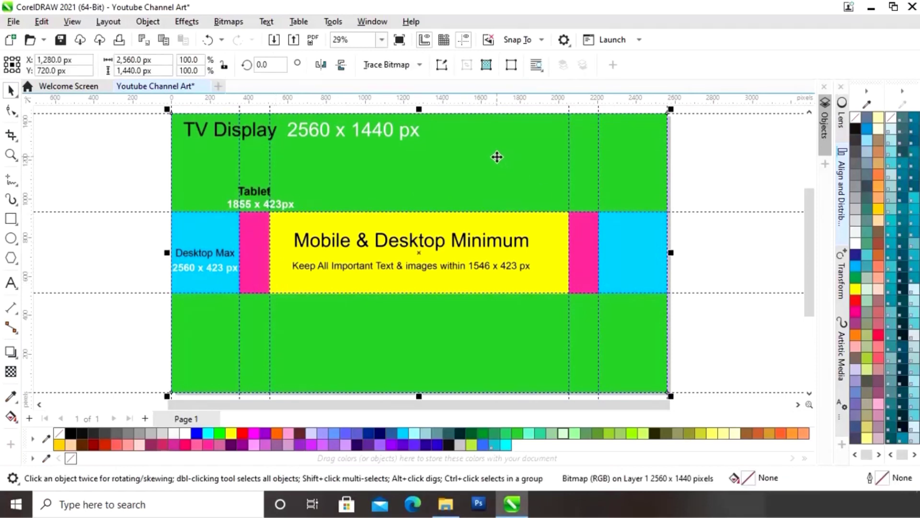
{"action": "key", "text": "Delete"}
Step: Import Background.jpg and stretch it to cover the whole page, about 2564 × 1374 px
{"action": "scroll", "coordinate": [575, 273], "scroll_direction": "down", "scroll_amount": 1}
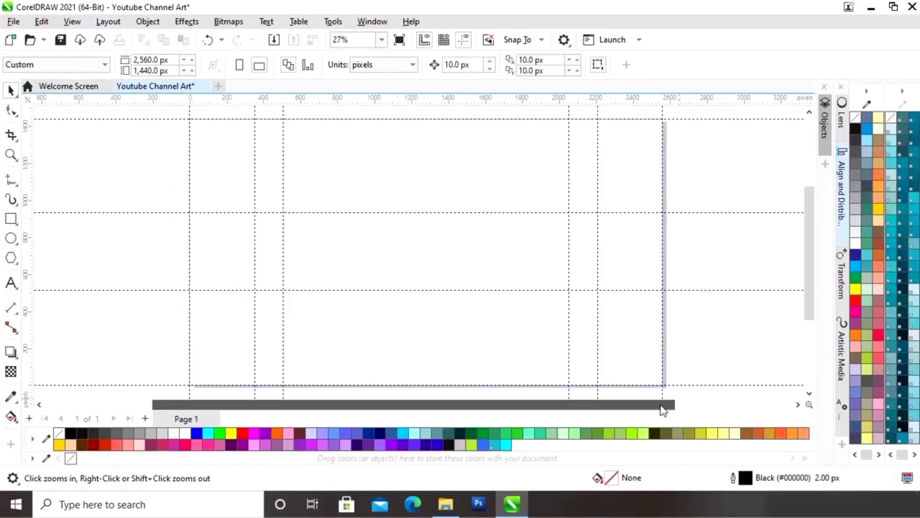
{"action": "left_click", "coordinate": [439, 510]}
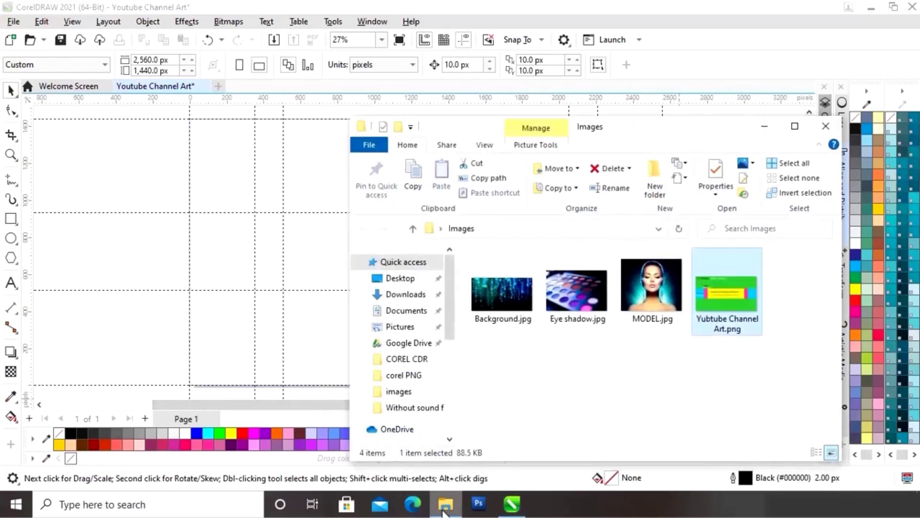
{"action": "left_click_drag", "start_coordinate": [503, 307], "coordinate": [148, 344]}
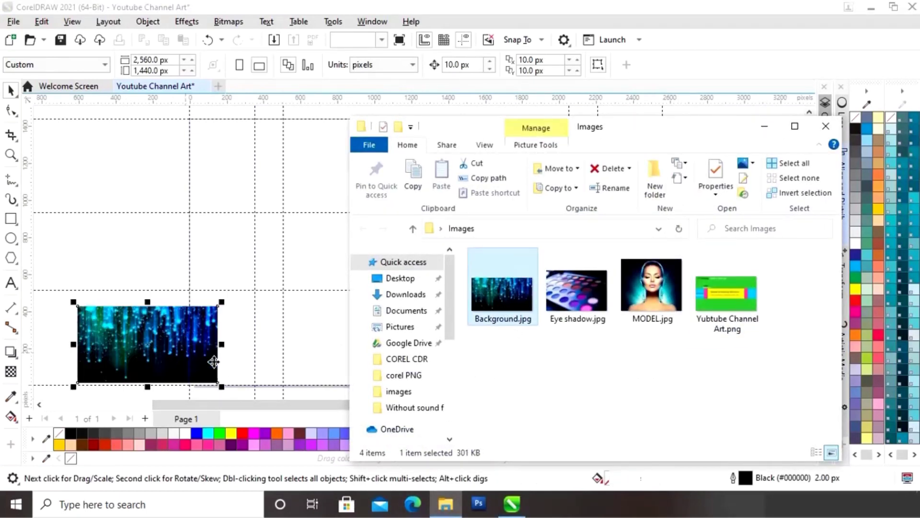
{"action": "left_click", "coordinate": [765, 129]}
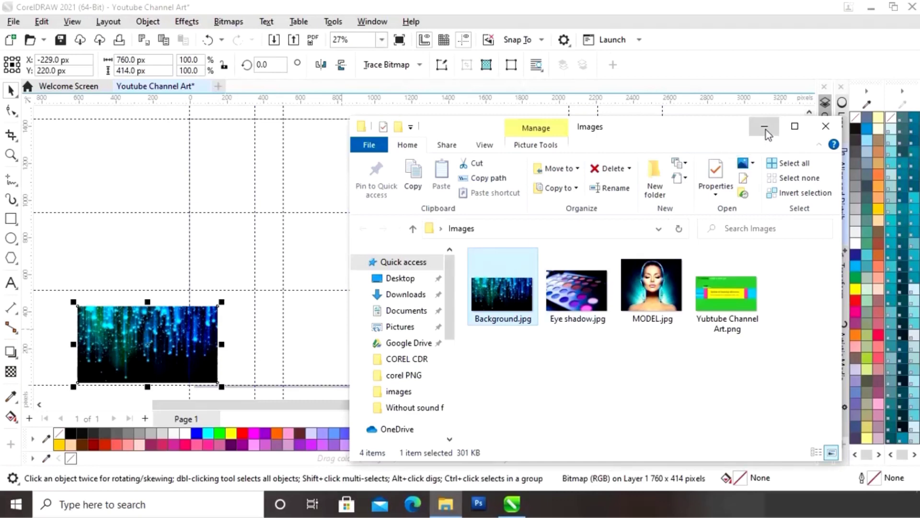
{"action": "left_click_drag", "start_coordinate": [142, 337], "coordinate": [251, 337]}
{"action": "left_click_drag", "start_coordinate": [334, 303], "coordinate": [690, 130]}
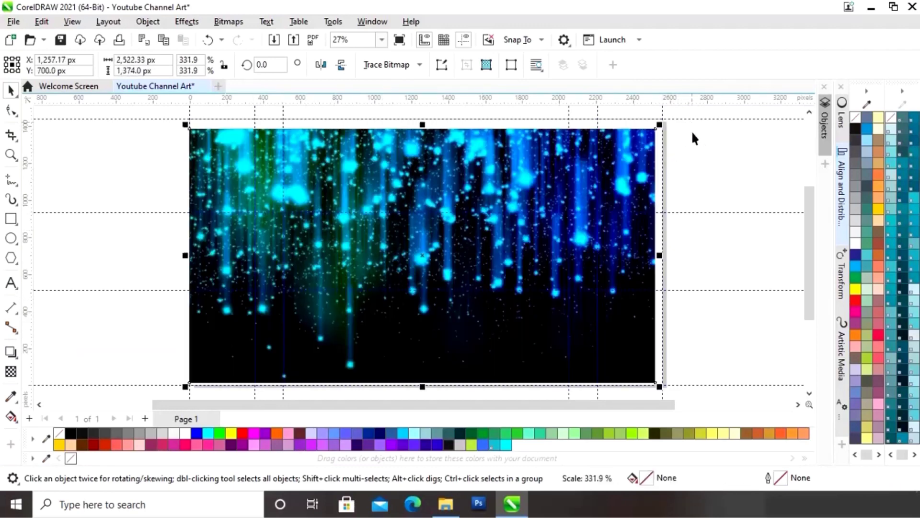
{"action": "left_click_drag", "start_coordinate": [660, 259], "coordinate": [666, 258]}
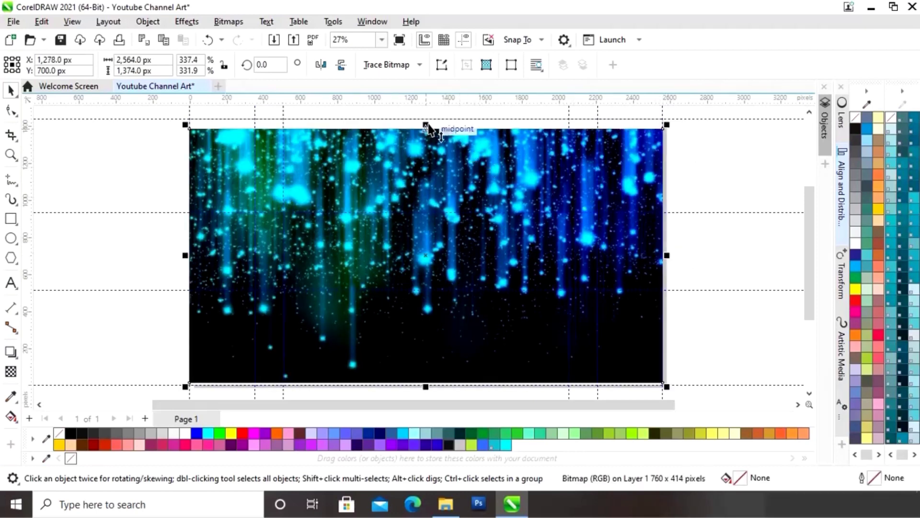
{"action": "left_click_drag", "start_coordinate": [425, 126], "coordinate": [426, 114]}
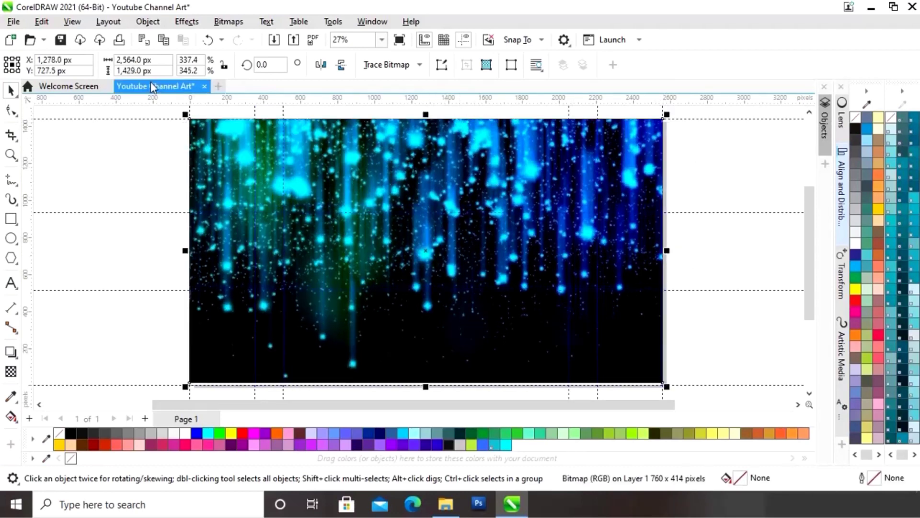
Step: Resize the background image to exactly 2560 × 1440 px
{"action": "left_click_drag", "start_coordinate": [159, 60], "coordinate": [101, 69]}
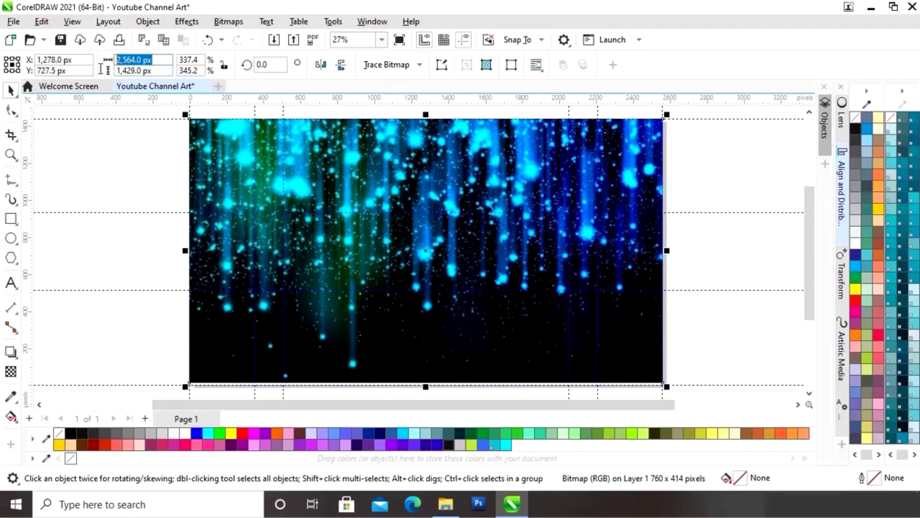
{"action": "type", "text": "2560"}
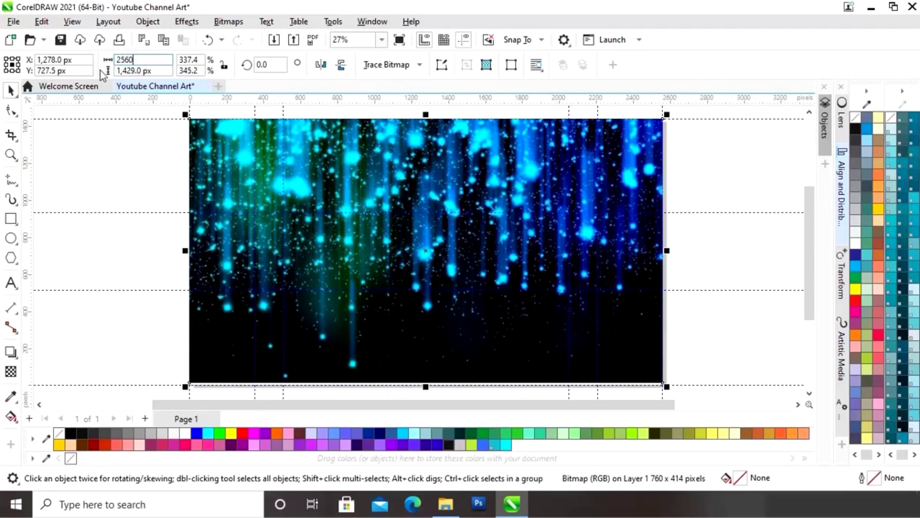
{"action": "key", "text": "Tab"}
{"action": "type", "text": "14"}
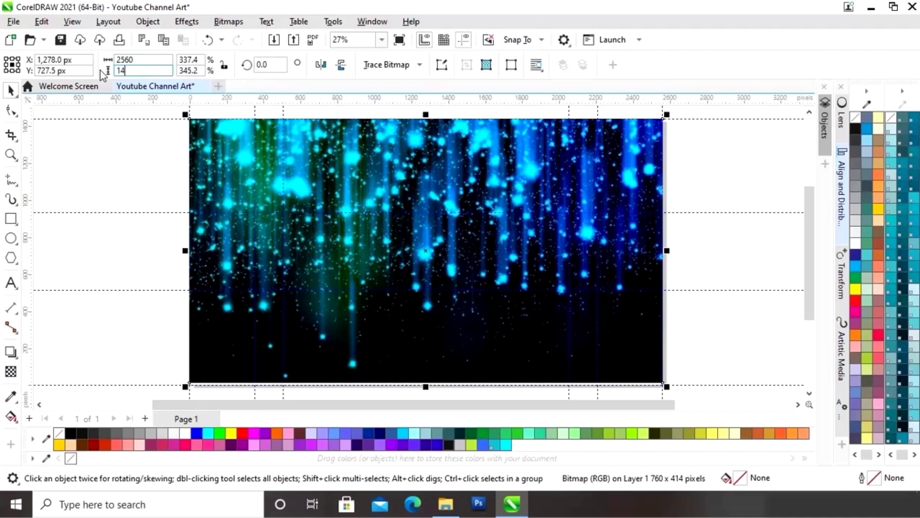
{"action": "key", "text": "Return"}
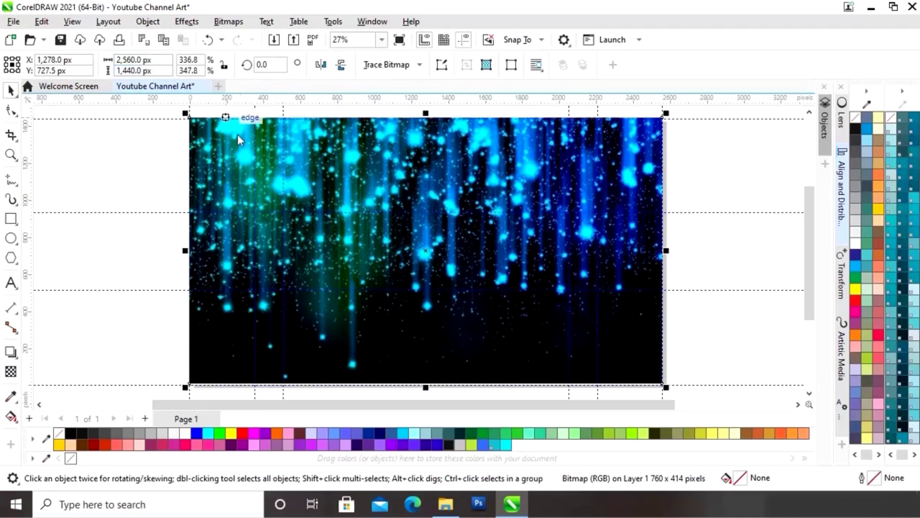
{"action": "left_click", "coordinate": [94, 168]}
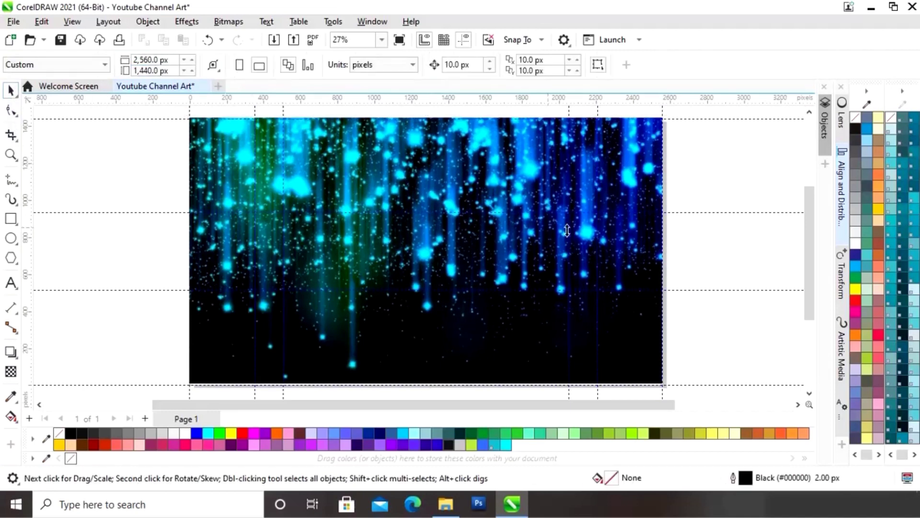
Step: Centre the background image vertically on the page so it fills the banner
{"action": "left_click", "coordinate": [643, 245]}
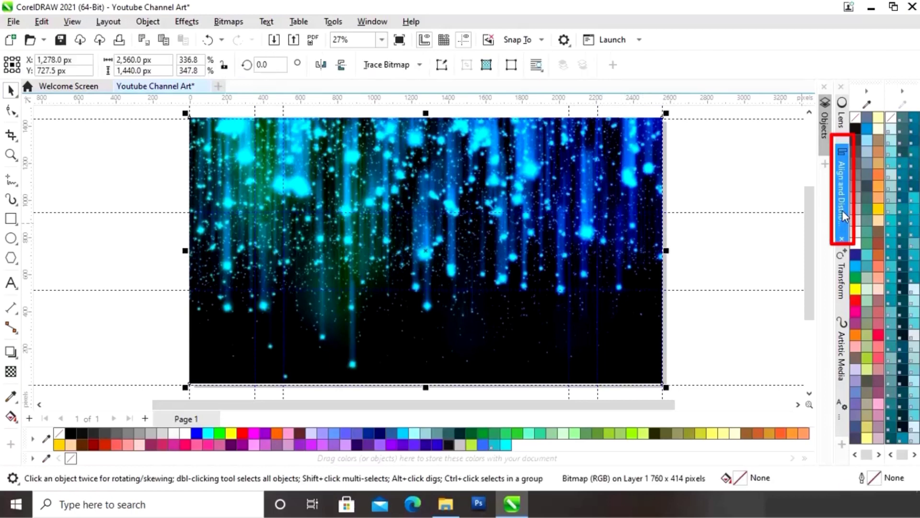
{"action": "left_click", "coordinate": [842, 216]}
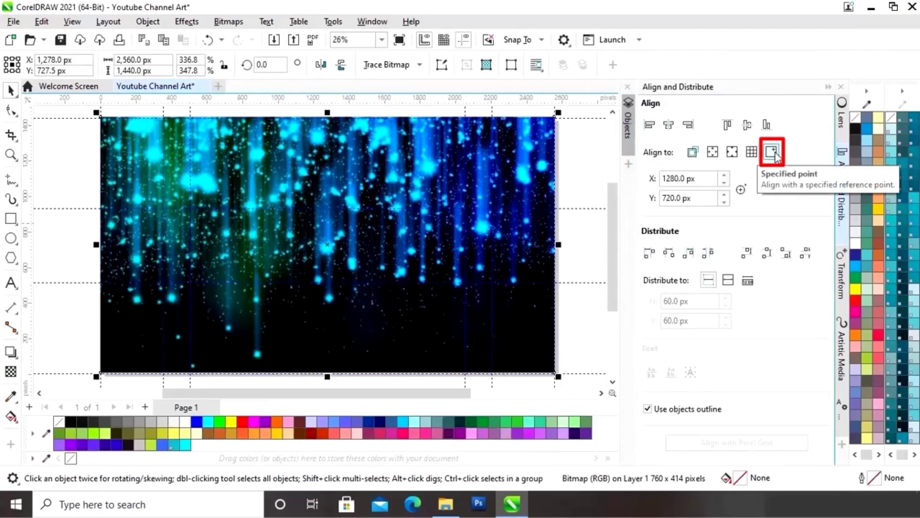
{"action": "left_click", "coordinate": [748, 127]}
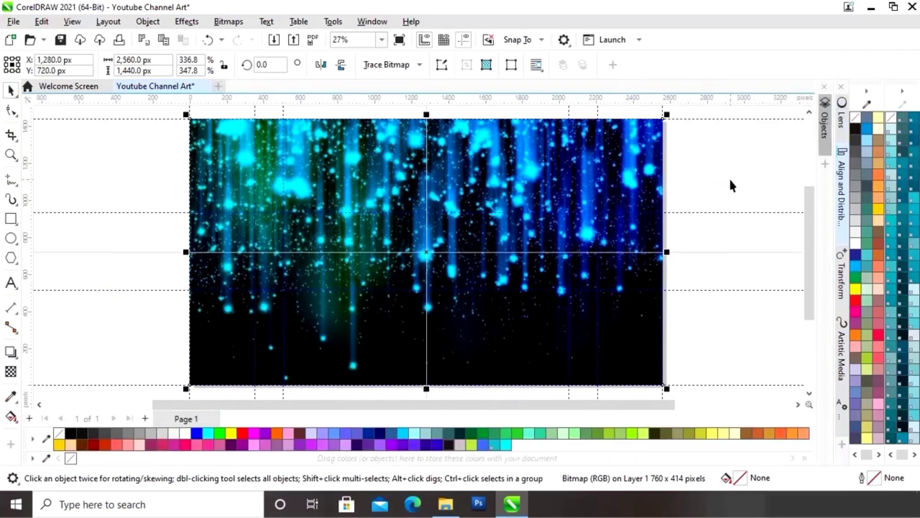
{"action": "left_click", "coordinate": [729, 179]}
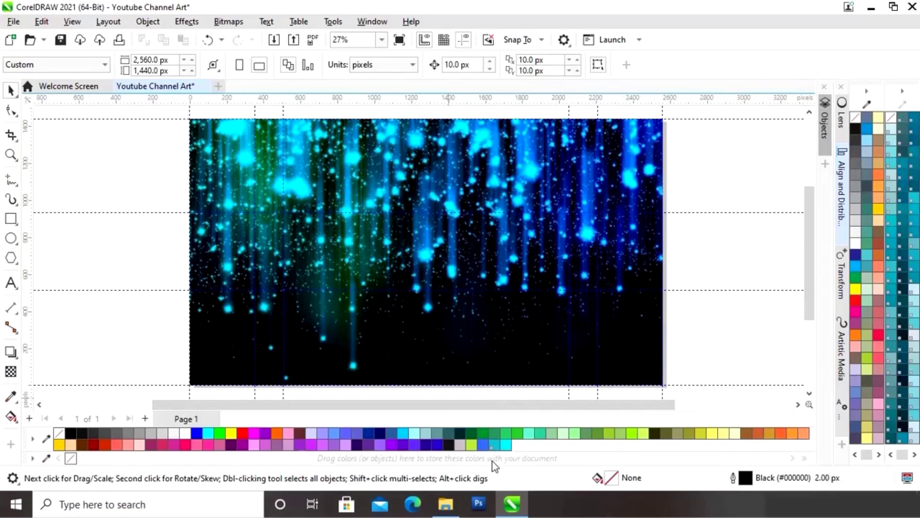
Step: Import Eye shadow.jpg and stretch it roughly across the page's lower part
{"action": "left_click", "coordinate": [446, 503]}
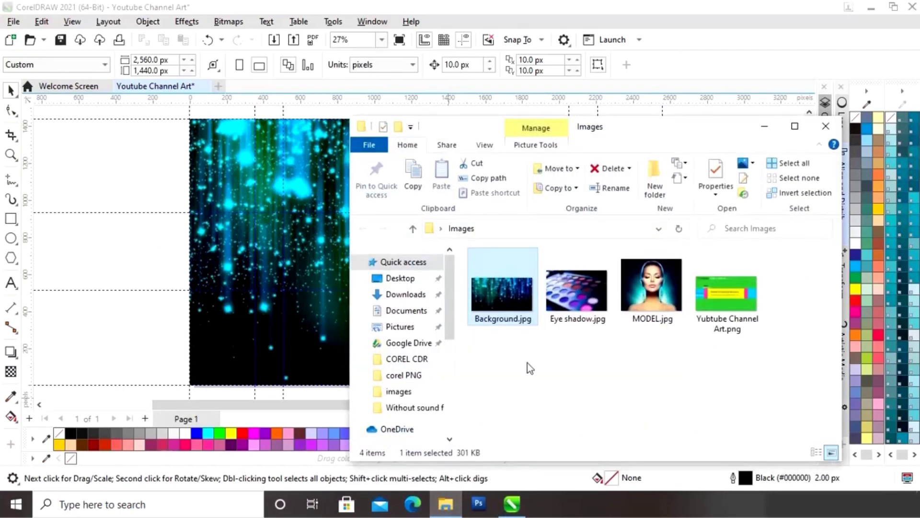
{"action": "left_click_drag", "start_coordinate": [593, 309], "coordinate": [321, 335]}
{"action": "left_click", "coordinate": [765, 126]}
{"action": "left_click_drag", "start_coordinate": [379, 319], "coordinate": [664, 317]}
{"action": "left_click_drag", "start_coordinate": [459, 331], "coordinate": [460, 333]}
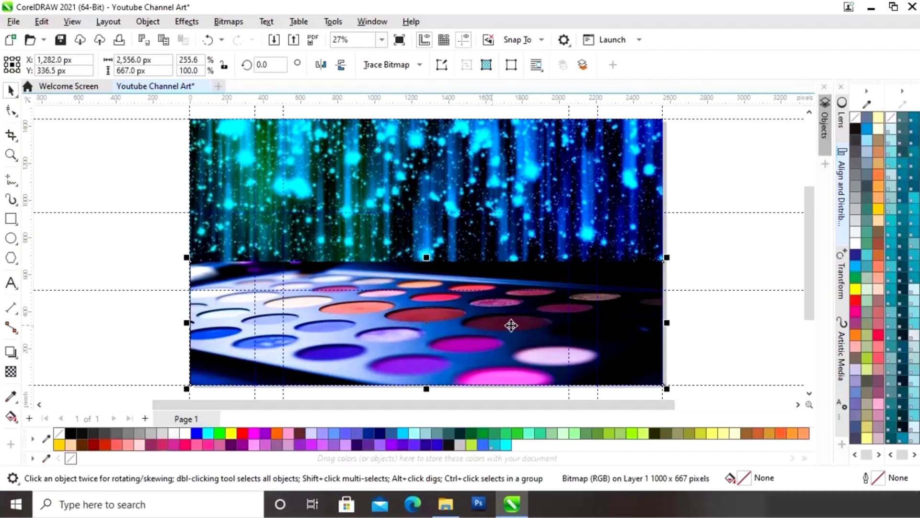
{"action": "left_click", "coordinate": [728, 302]}
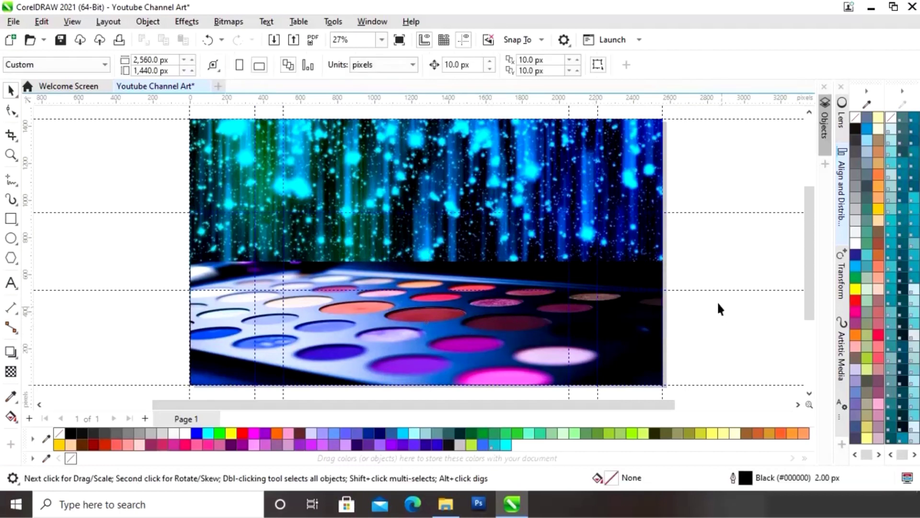
Step: Set the eye shadow photo's width to exactly 2,560 px
{"action": "left_click", "coordinate": [530, 318]}
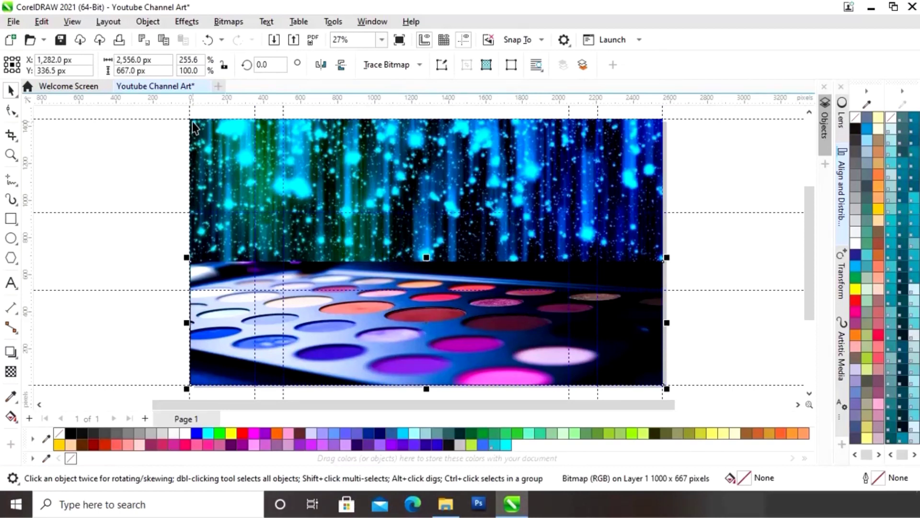
{"action": "left_click", "coordinate": [160, 60]}
{"action": "type", "text": "2,"}
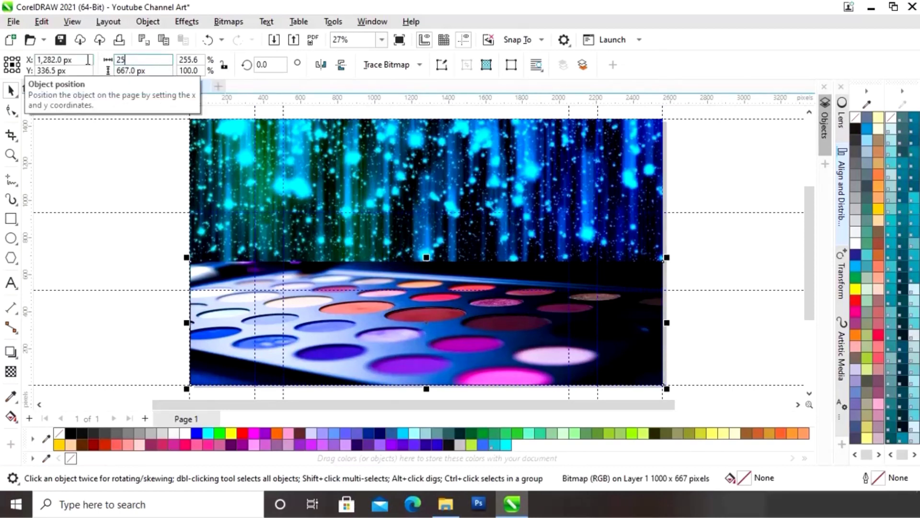
{"action": "type", "text": "560"}
{"action": "key", "text": "Return"}
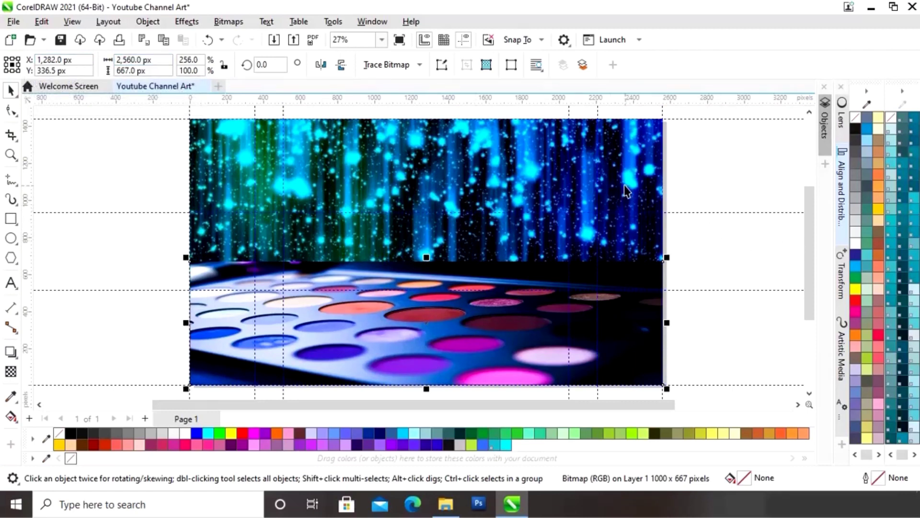
{"action": "left_click", "coordinate": [743, 257]}
{"action": "left_click", "coordinate": [511, 310]}
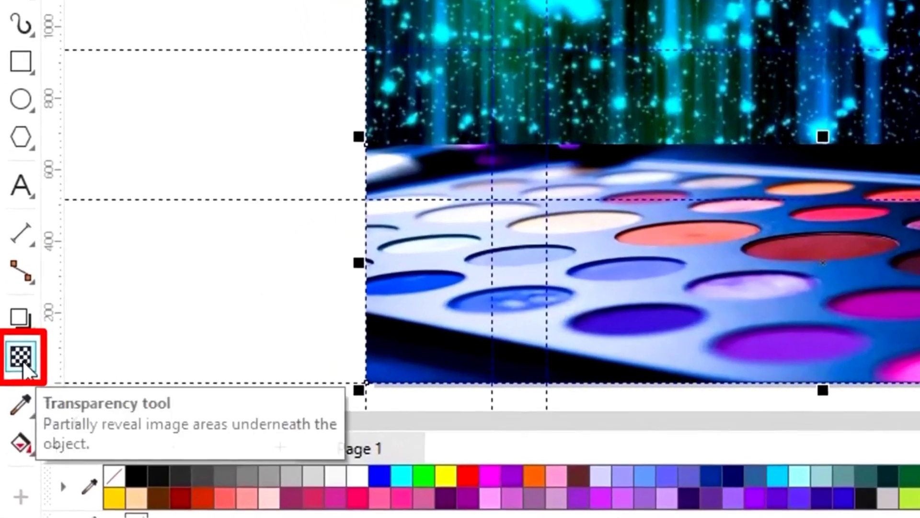
Step: Give the eye shadow photo a transparency of about 55 so the glowing background shows through
{"action": "left_click", "coordinate": [21, 358]}
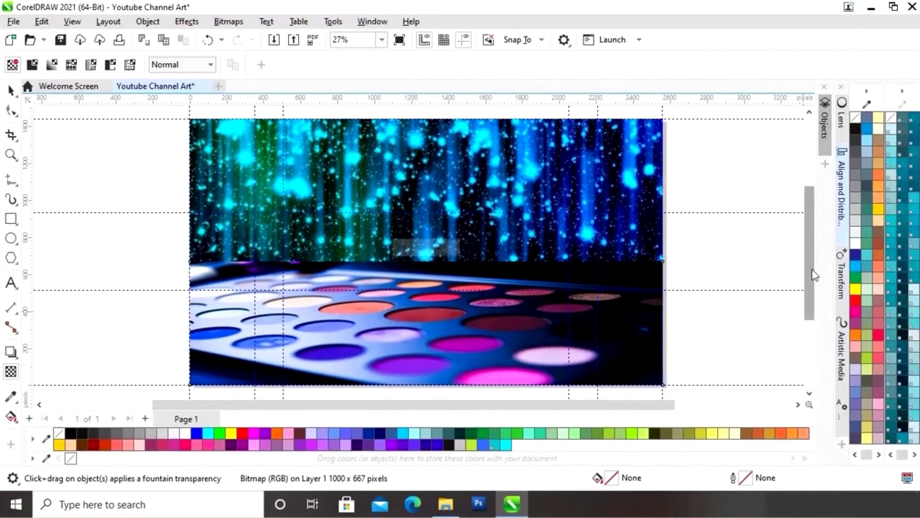
{"action": "left_click_drag", "start_coordinate": [811, 269], "coordinate": [813, 300]}
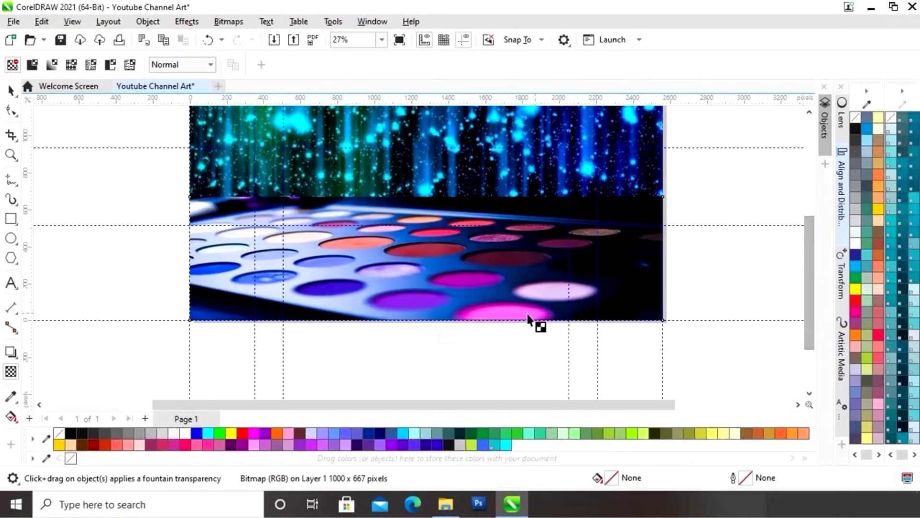
{"action": "left_click_drag", "start_coordinate": [402, 336], "coordinate": [412, 336]}
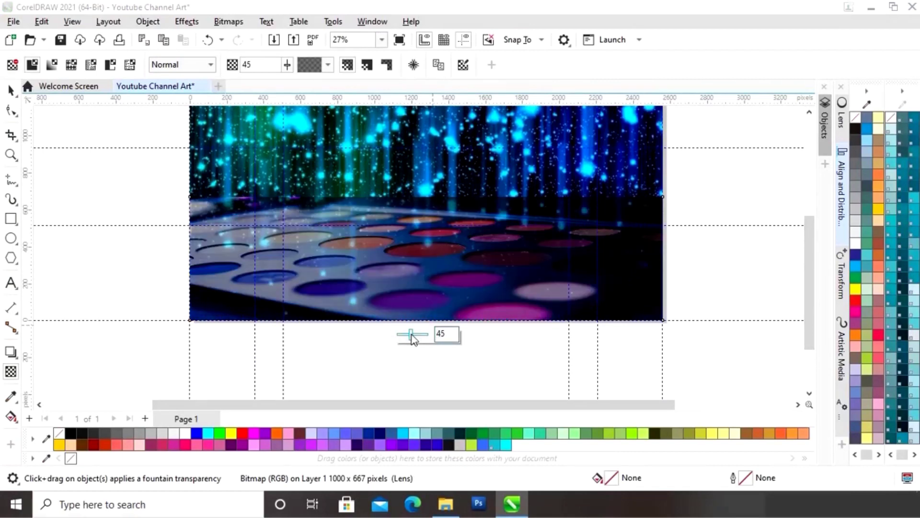
{"action": "left_click_drag", "start_coordinate": [412, 334], "coordinate": [415, 334]}
{"action": "left_click_drag", "start_coordinate": [804, 271], "coordinate": [812, 255]}
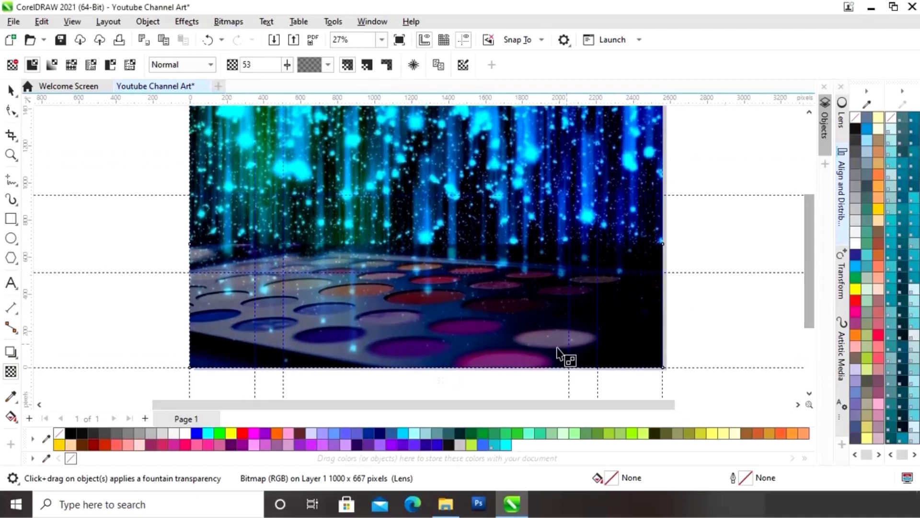
{"action": "left_click_drag", "start_coordinate": [413, 382], "coordinate": [413, 383]}
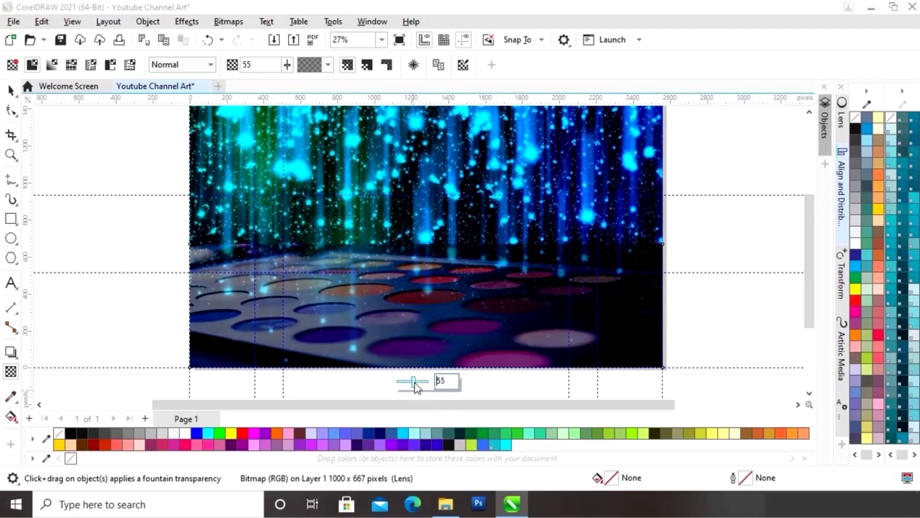
{"action": "left_click", "coordinate": [10, 90]}
{"action": "left_click_drag", "start_coordinate": [814, 262], "coordinate": [807, 239]}
Step: Draw a full-page-width rectangle band and set its height to 423 px
{"action": "left_click", "coordinate": [701, 181]}
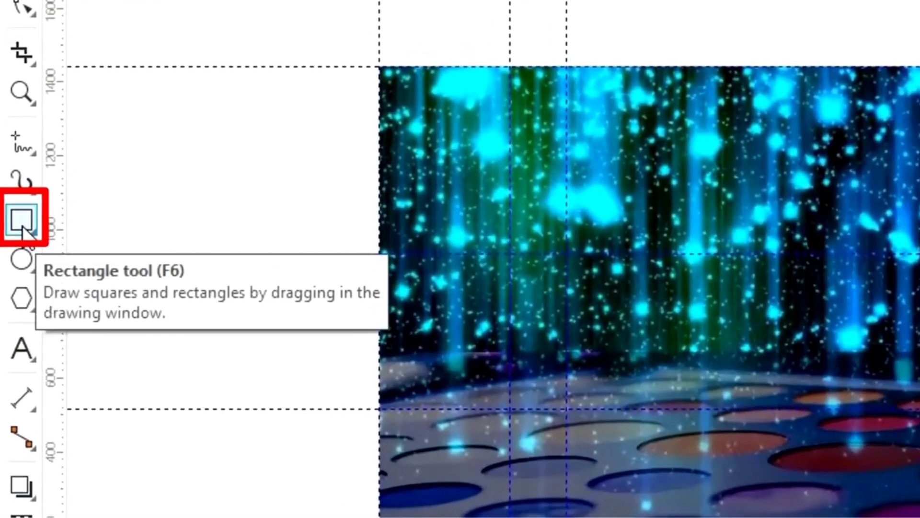
{"action": "left_click", "coordinate": [22, 223]}
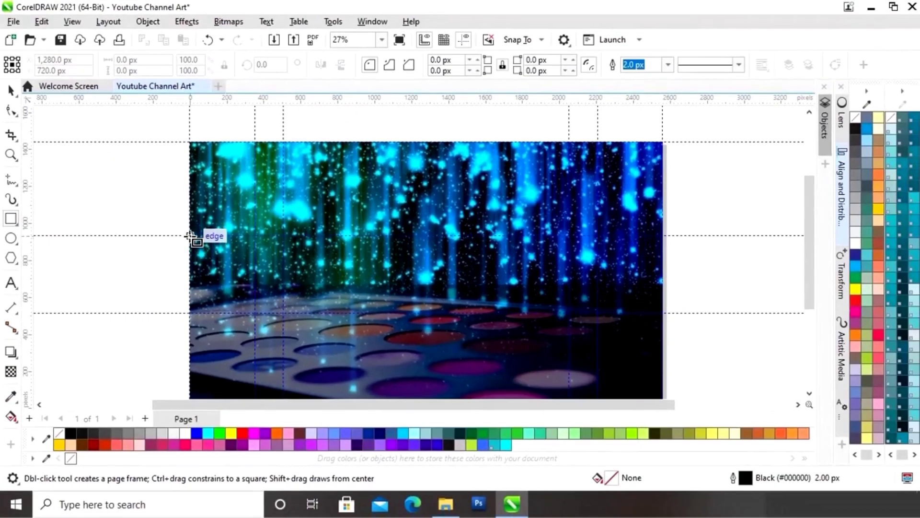
{"action": "left_click_drag", "start_coordinate": [190, 235], "coordinate": [663, 312]}
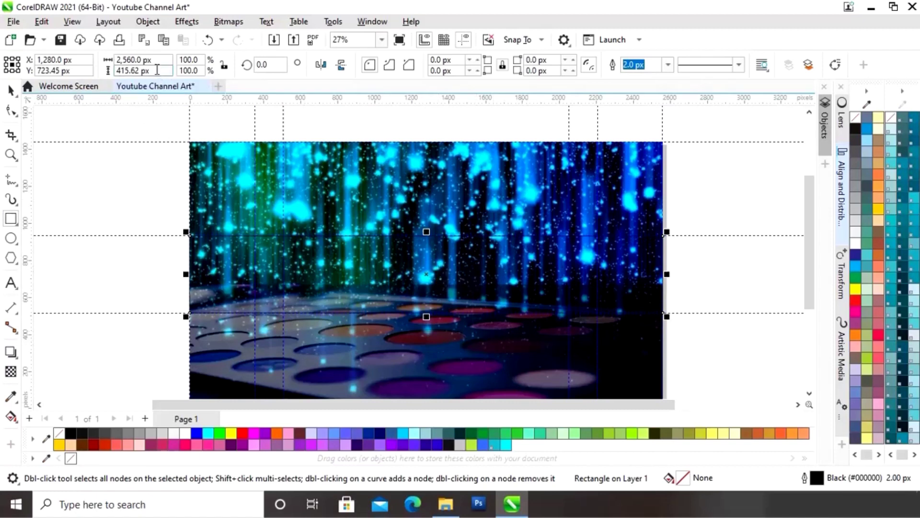
{"action": "left_click_drag", "start_coordinate": [158, 70], "coordinate": [100, 71]}
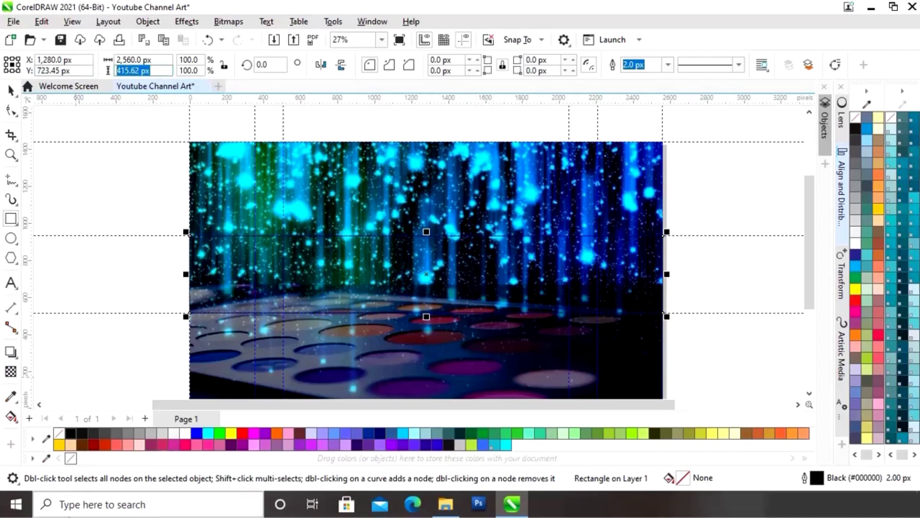
{"action": "type", "text": "423"}
{"action": "key", "text": "Return"}
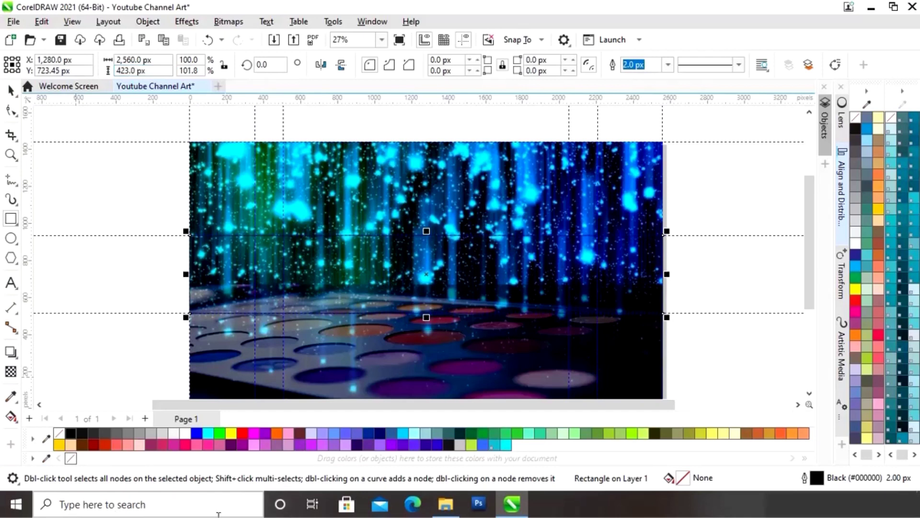
Step: Fill the band with cyan sampled from the background glow and remove its outline
{"action": "left_click", "coordinate": [11, 90]}
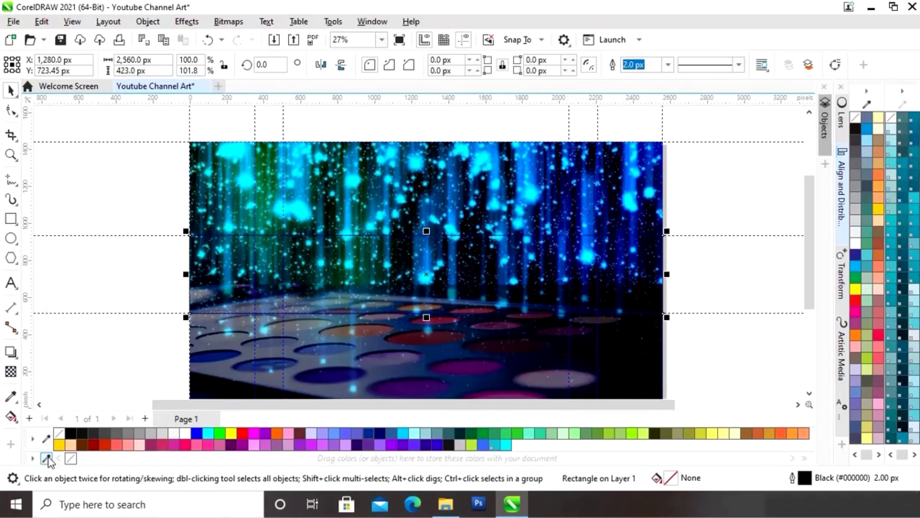
{"action": "left_click", "coordinate": [417, 162]}
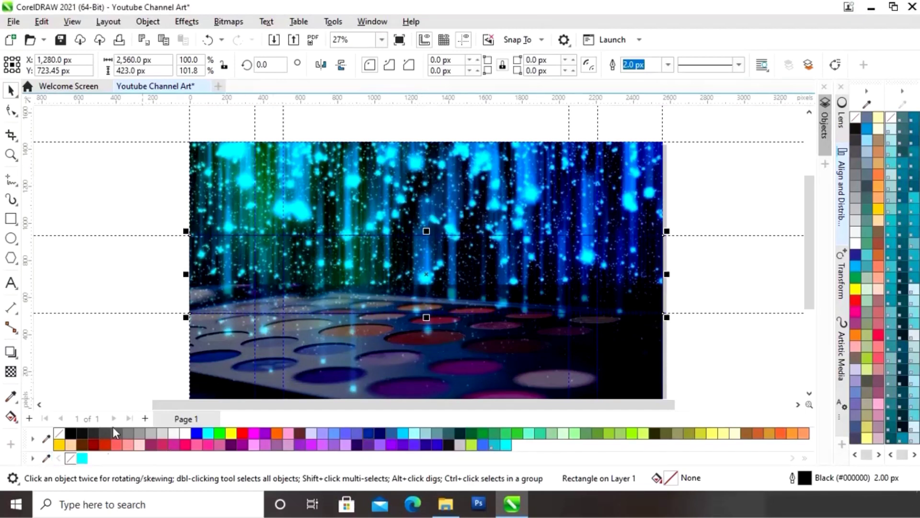
{"action": "left_click", "coordinate": [80, 458]}
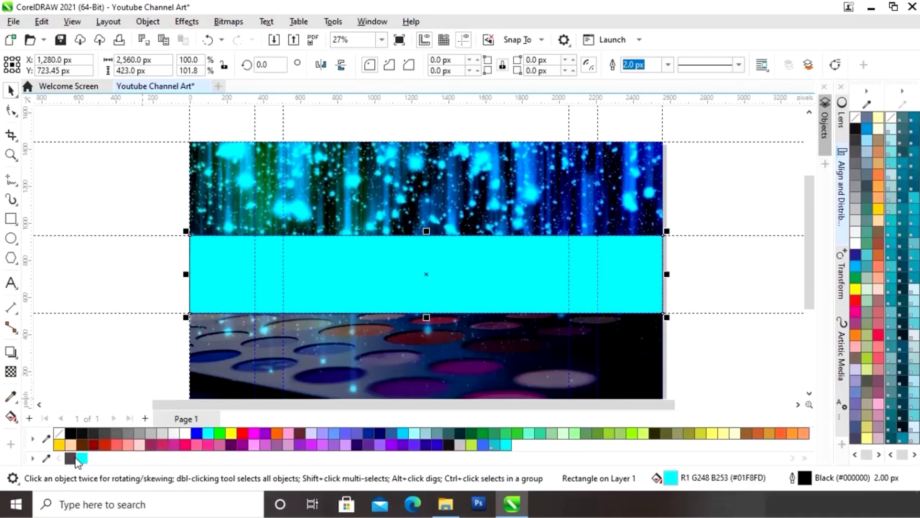
{"action": "right_click", "coordinate": [71, 459]}
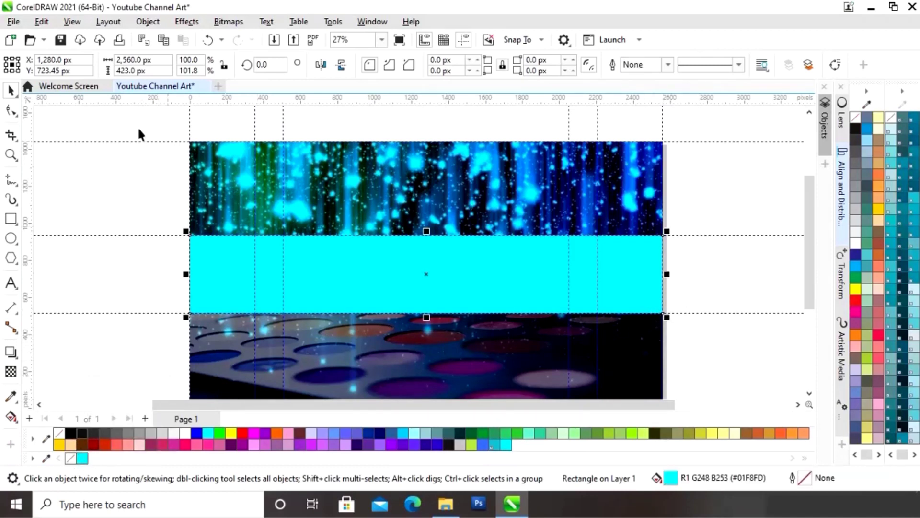
{"action": "left_click", "coordinate": [721, 182]}
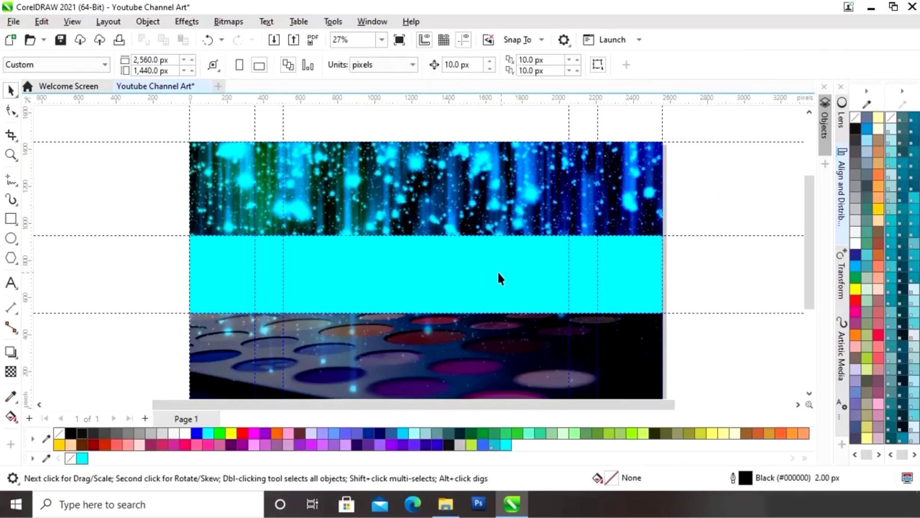
{"action": "left_click", "coordinate": [441, 273]}
Step: Move the cyan band lower and apply a 49.9 px Gaussian Blur to it
{"action": "left_click_drag", "start_coordinate": [439, 260], "coordinate": [438, 349]}
{"action": "left_click", "coordinate": [717, 274]}
{"action": "left_click", "coordinate": [477, 285]}
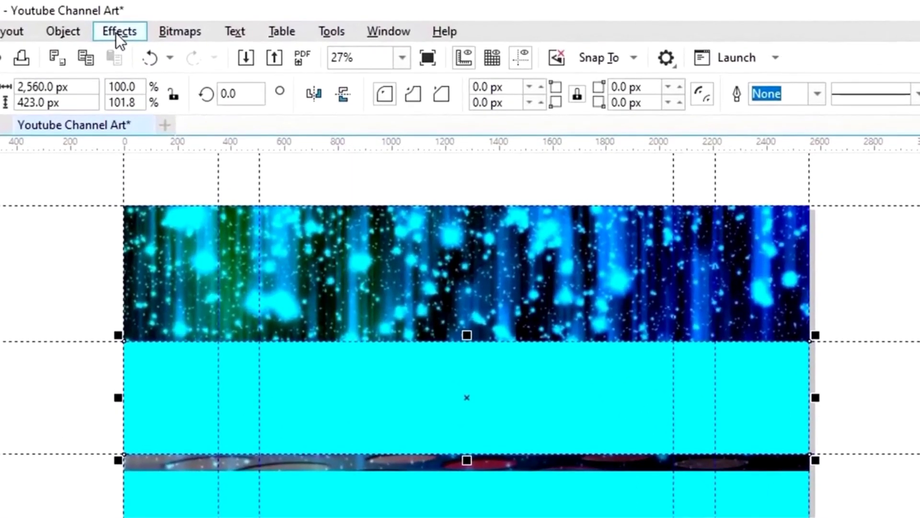
{"action": "left_click", "coordinate": [185, 21]}
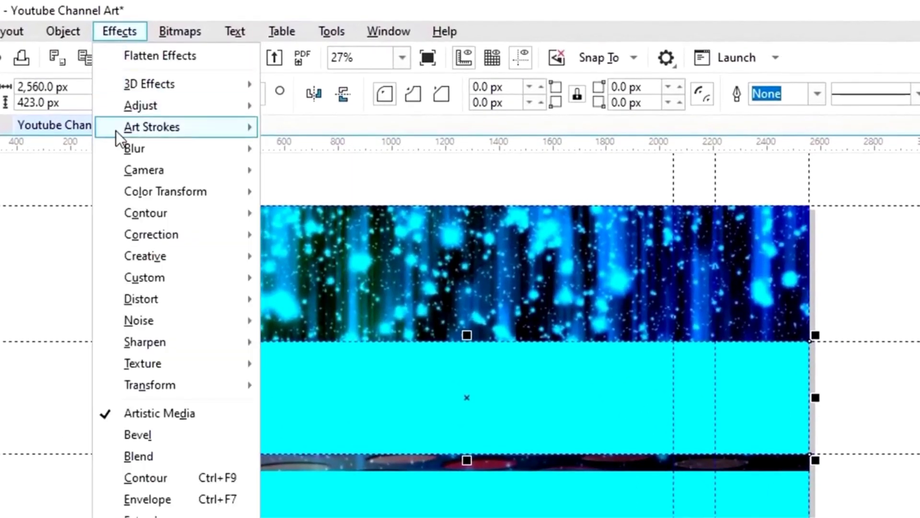
{"action": "mouse_move", "coordinate": [247, 153]}
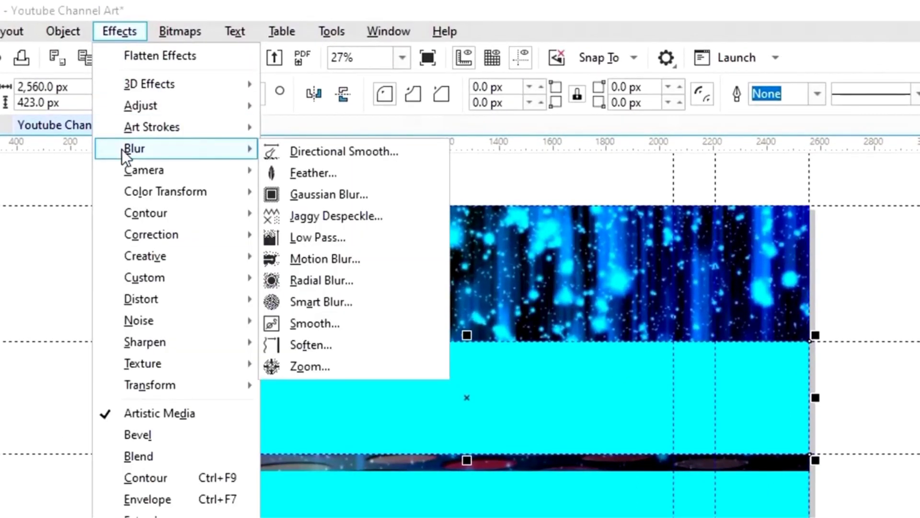
{"action": "left_click", "coordinate": [311, 195]}
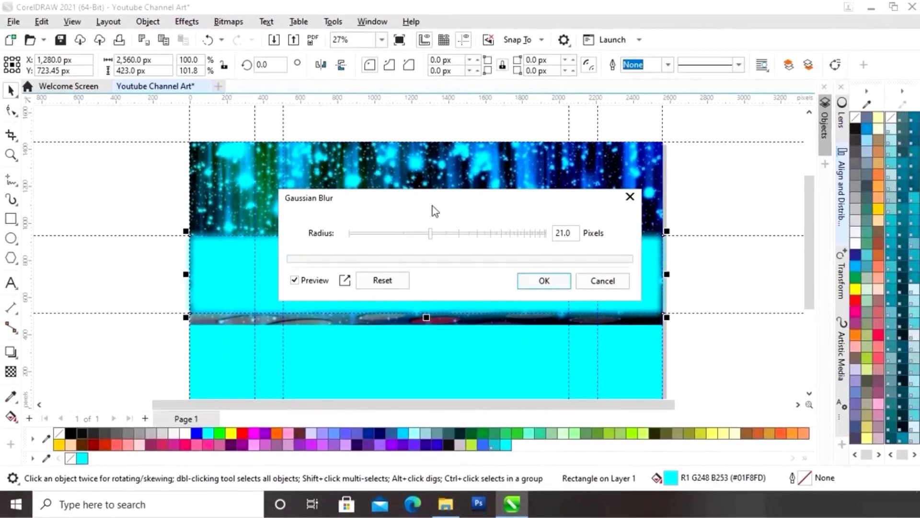
{"action": "left_click", "coordinate": [452, 234]}
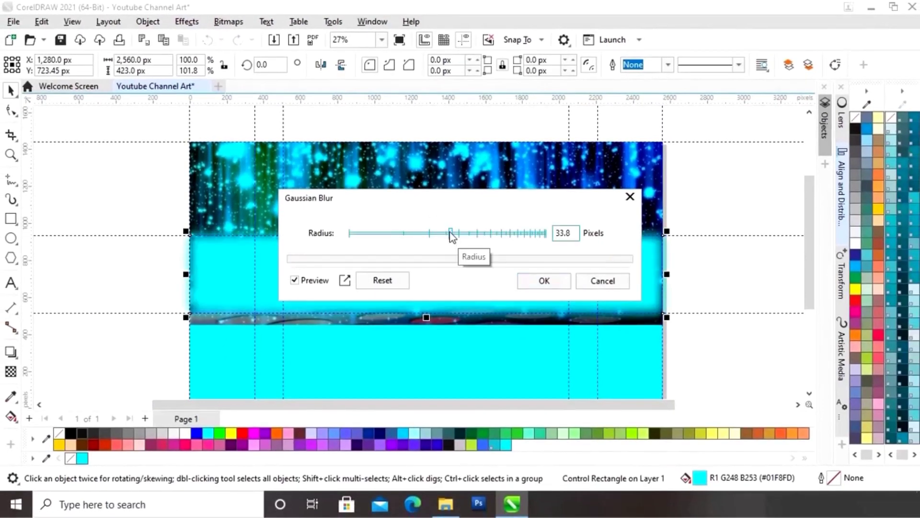
{"action": "left_click", "coordinate": [471, 234]}
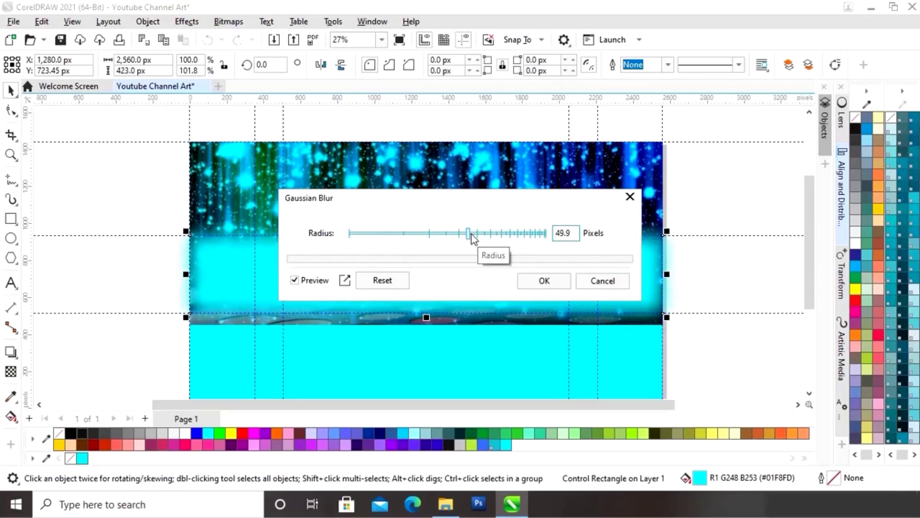
{"action": "left_click", "coordinate": [545, 282]}
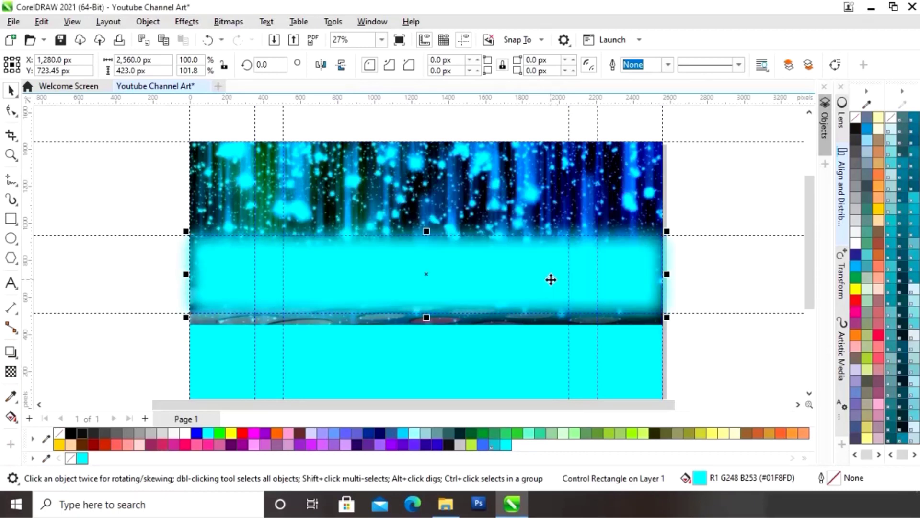
Step: Align the two cyan bands to each other's centres horizontally and vertically
{"action": "left_click", "coordinate": [749, 283]}
{"action": "left_click", "coordinate": [634, 354]}
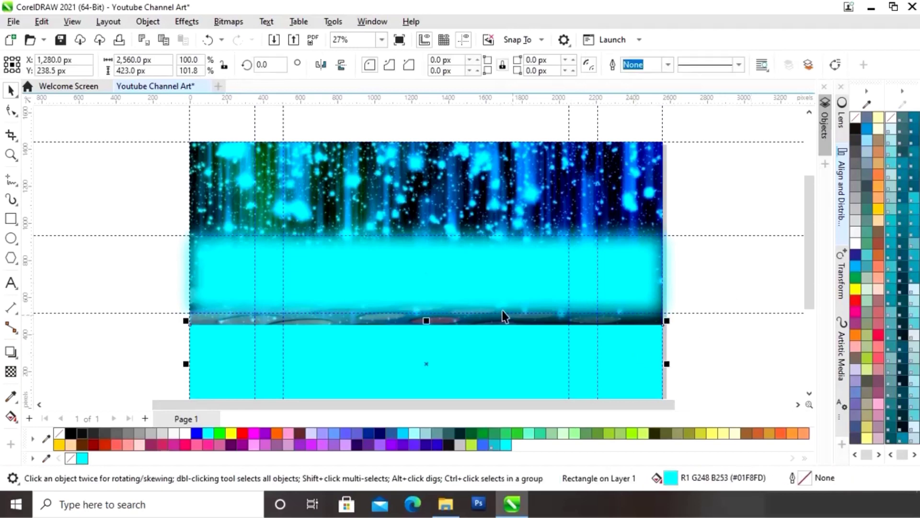
{"action": "left_click", "coordinate": [490, 280], "text": "shift"}
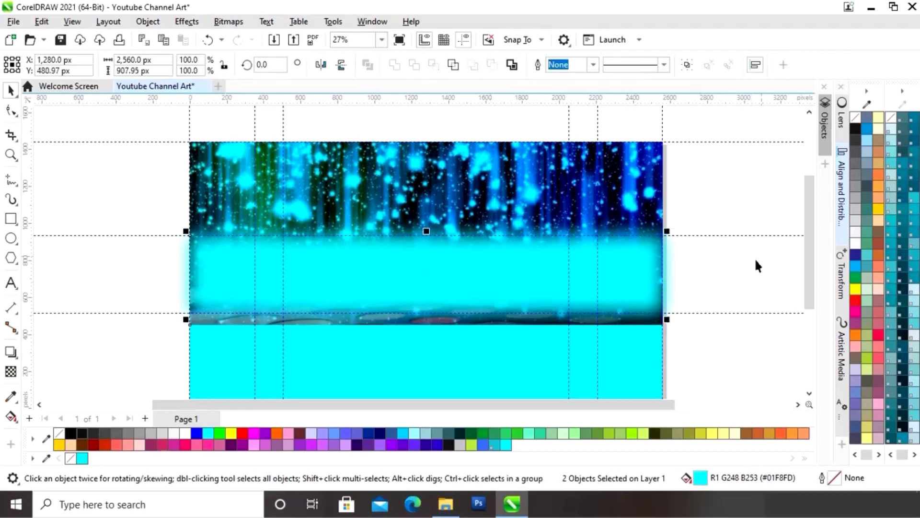
{"action": "left_click", "coordinate": [842, 201]}
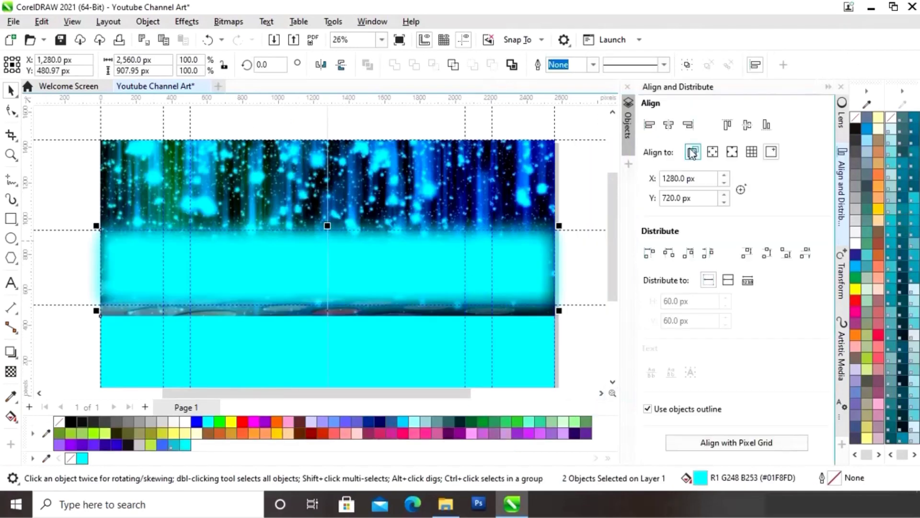
{"action": "left_click", "coordinate": [692, 152]}
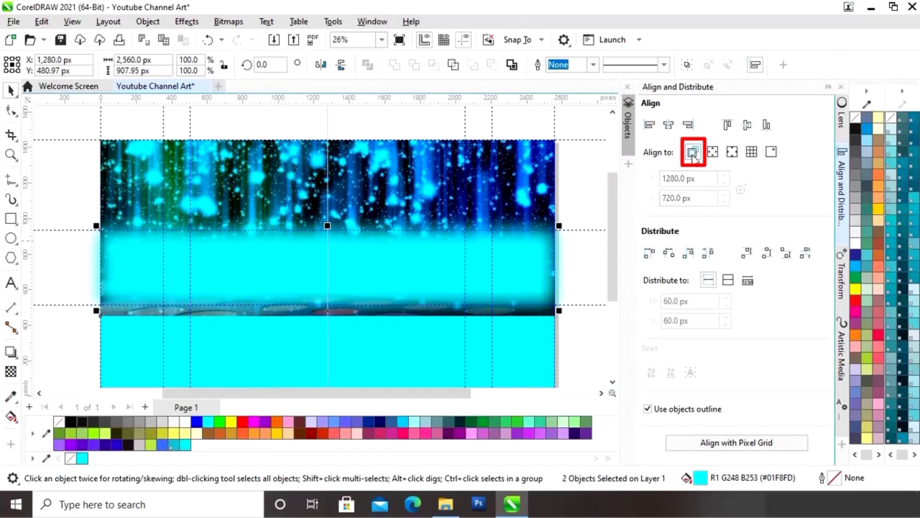
{"action": "left_click", "coordinate": [667, 126]}
{"action": "left_click", "coordinate": [745, 127]}
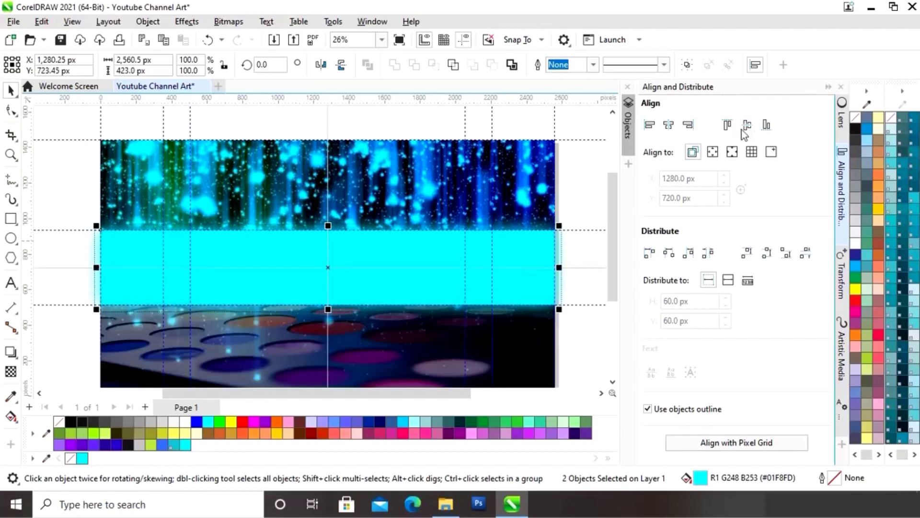
{"action": "left_click", "coordinate": [828, 88]}
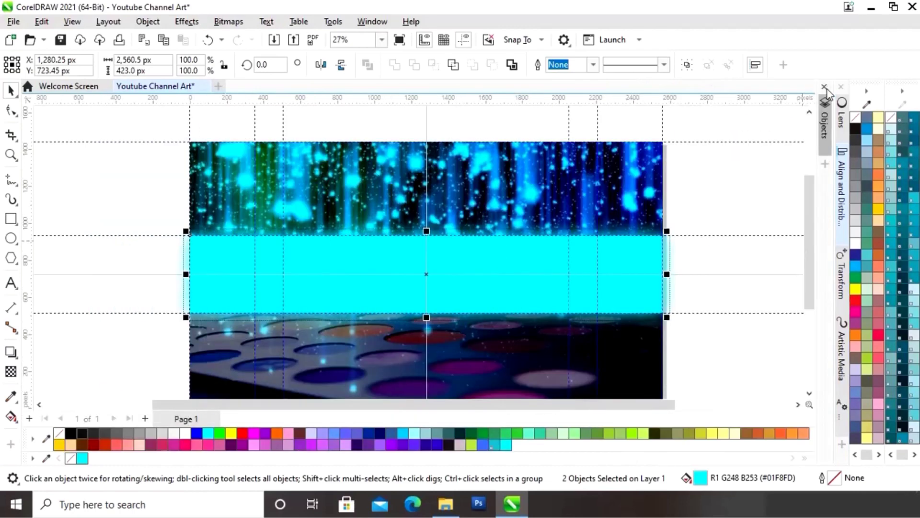
{"action": "left_click", "coordinate": [723, 187]}
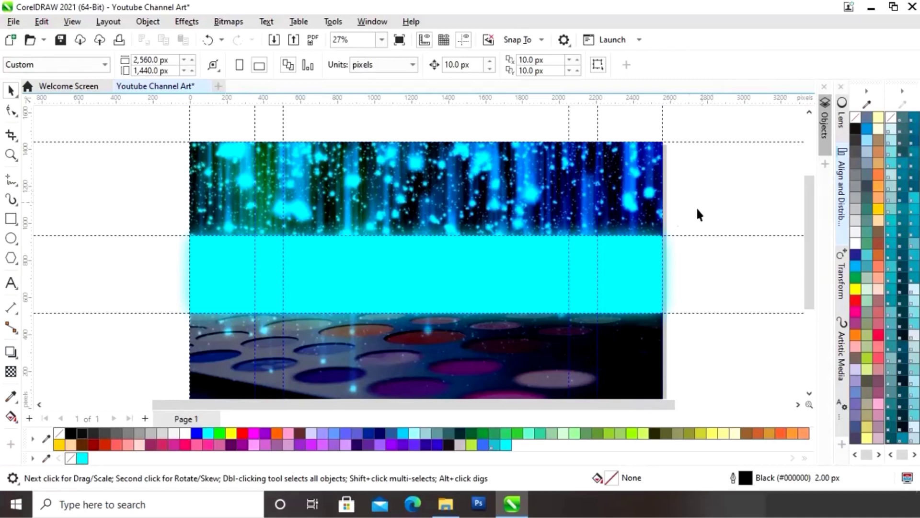
Step: Import the 800 × 684 px MODEL.jpg photo left of the banner and reselect the cyan band
{"action": "left_click", "coordinate": [446, 503]}
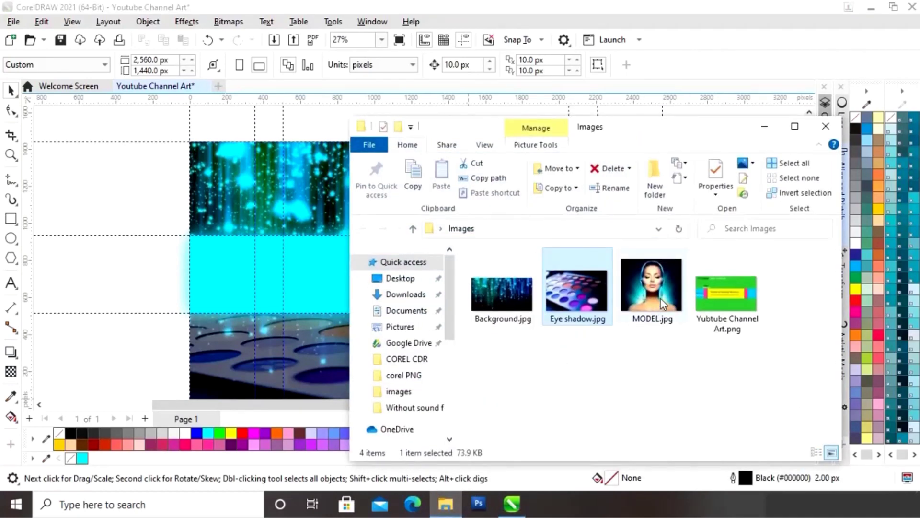
{"action": "left_click_drag", "start_coordinate": [663, 305], "coordinate": [118, 237]}
{"action": "left_click", "coordinate": [764, 126]}
{"action": "left_click", "coordinate": [294, 273]}
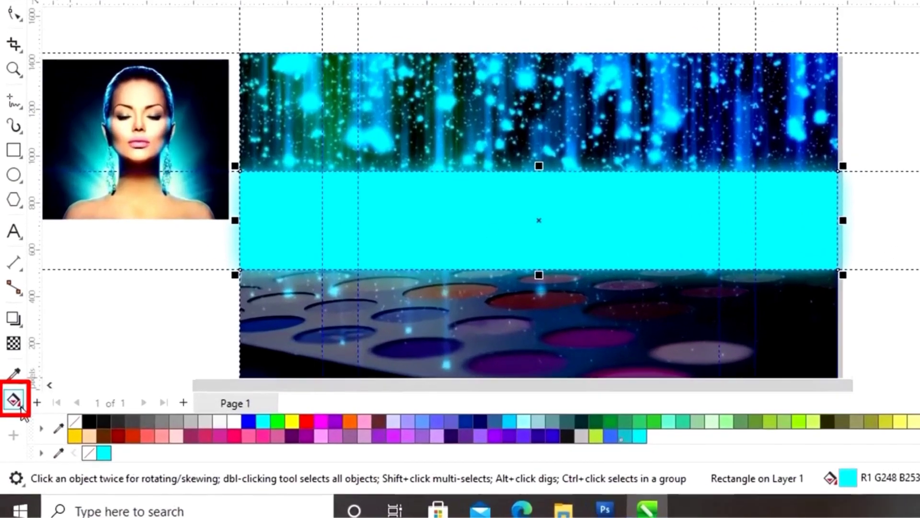
{"action": "left_click", "coordinate": [15, 420]}
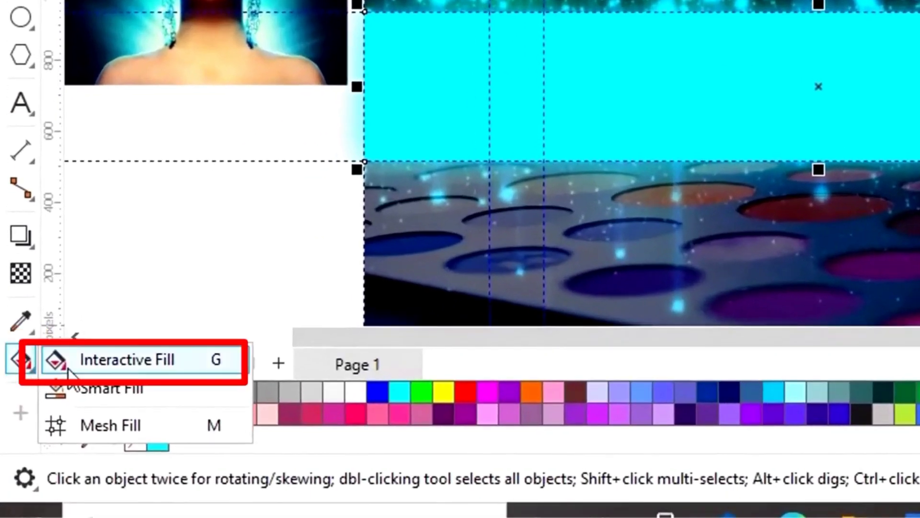
Step: Lay a left-to-right fountain fill across the band with a near-black #010012 start colour
{"action": "left_click", "coordinate": [105, 367]}
{"action": "left_click_drag", "start_coordinate": [190, 274], "coordinate": [661, 280]}
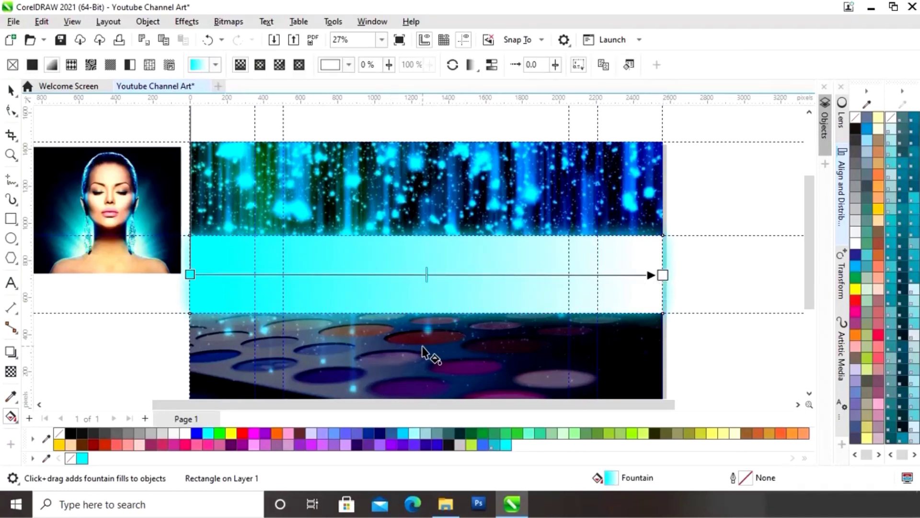
{"action": "left_click", "coordinate": [191, 275]}
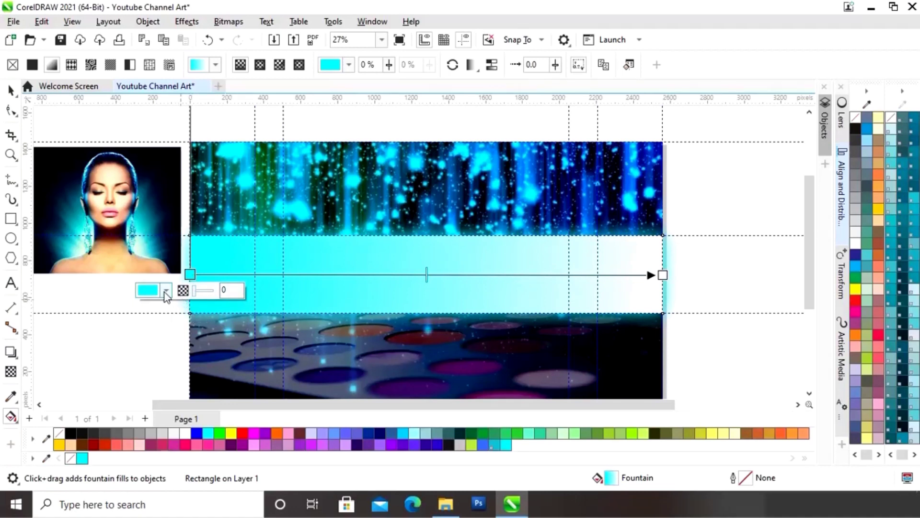
{"action": "left_click", "coordinate": [165, 291]}
{"action": "left_click", "coordinate": [266, 284]}
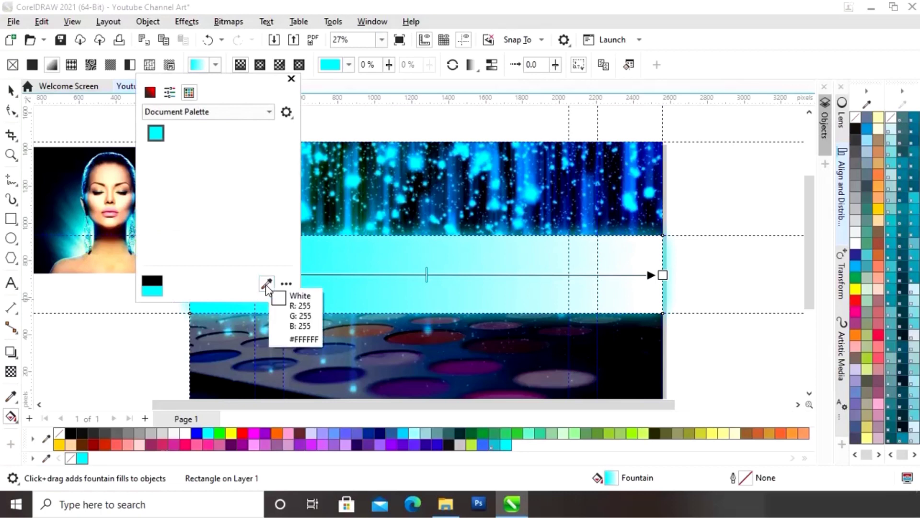
{"action": "left_click", "coordinate": [54, 160]}
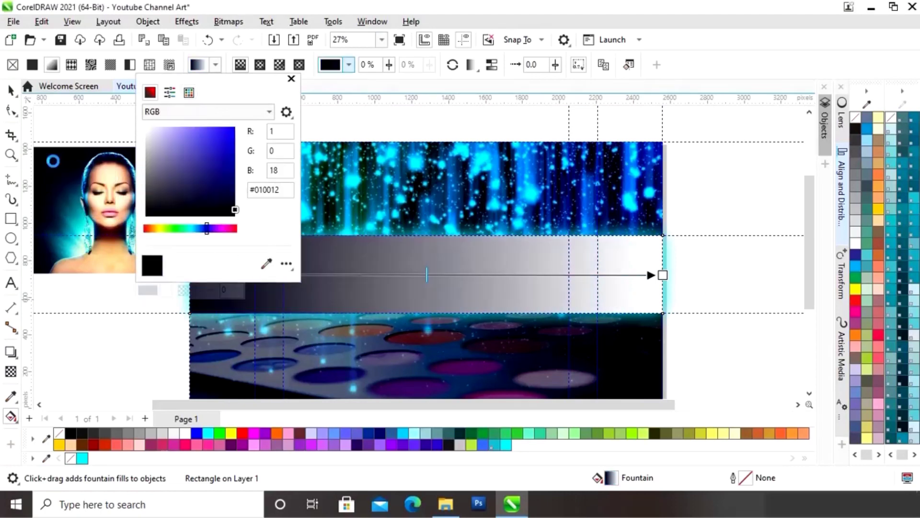
{"action": "left_click", "coordinate": [291, 78]}
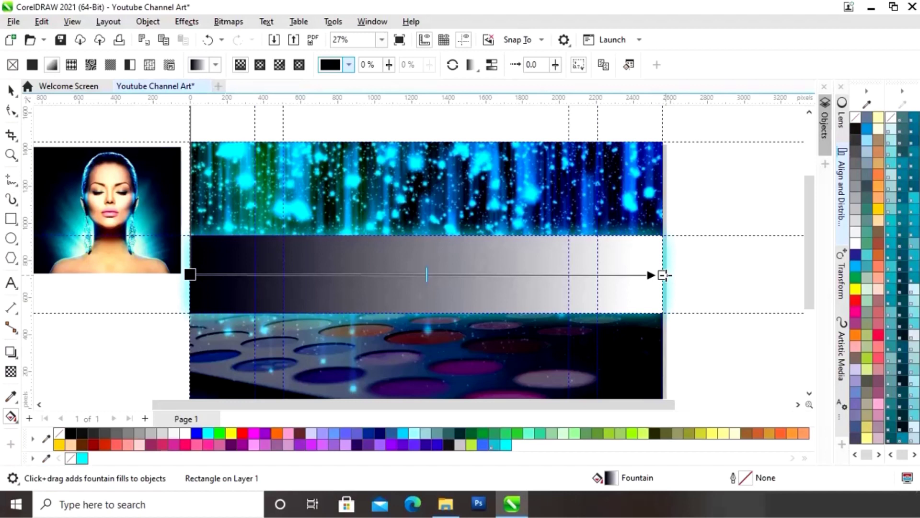
Step: Set the gradient's end node to blue #0856BA sampled from the background
{"action": "left_click", "coordinate": [663, 274]}
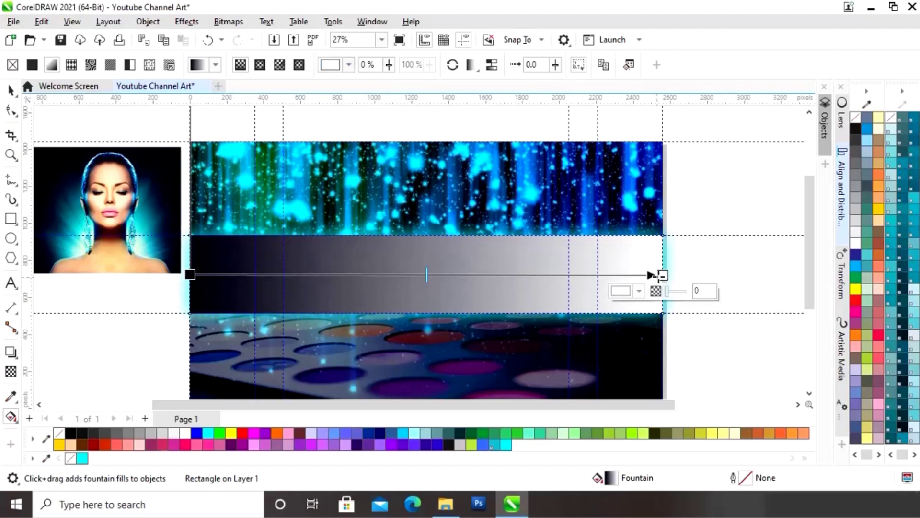
{"action": "left_click", "coordinate": [639, 292]}
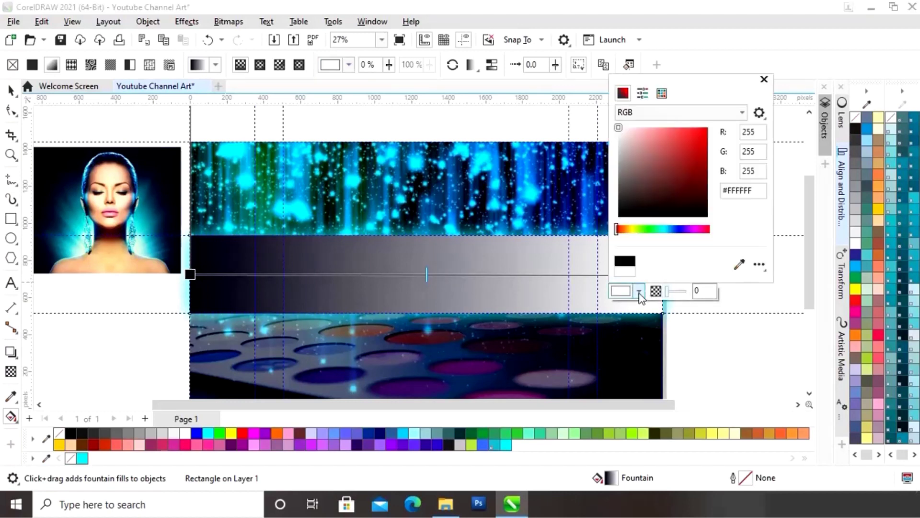
{"action": "left_click", "coordinate": [740, 264]}
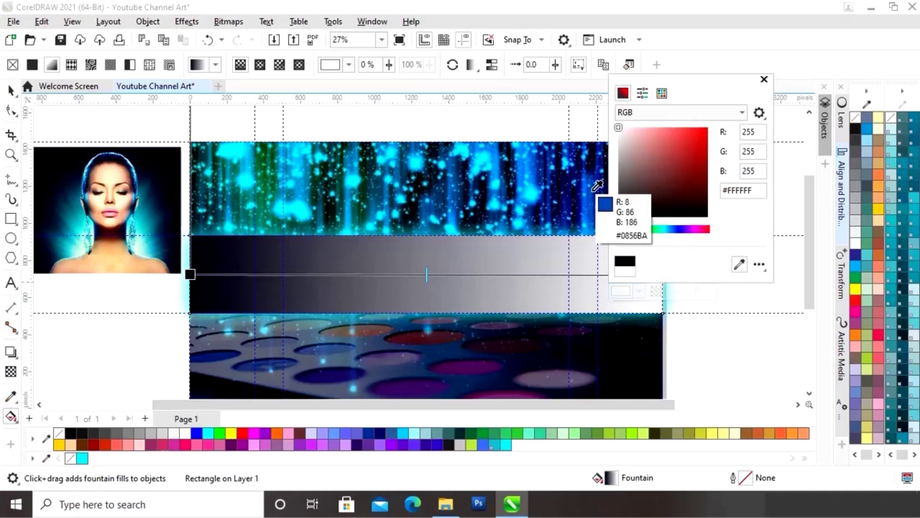
{"action": "left_click", "coordinate": [597, 186]}
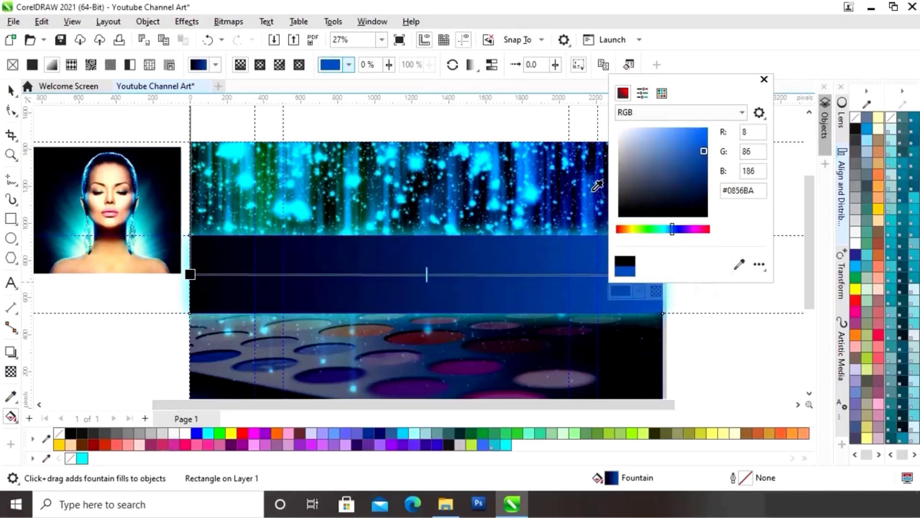
{"action": "left_click", "coordinate": [764, 79]}
Step: Add a midpoint node coloured #010012 to keep the band dark up to the middle
{"action": "double_click", "coordinate": [411, 276]}
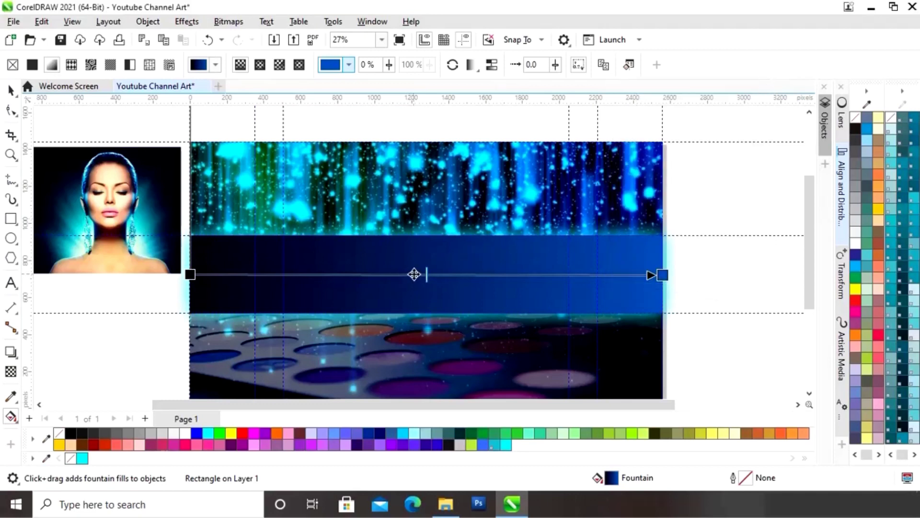
{"action": "left_click", "coordinate": [388, 290]}
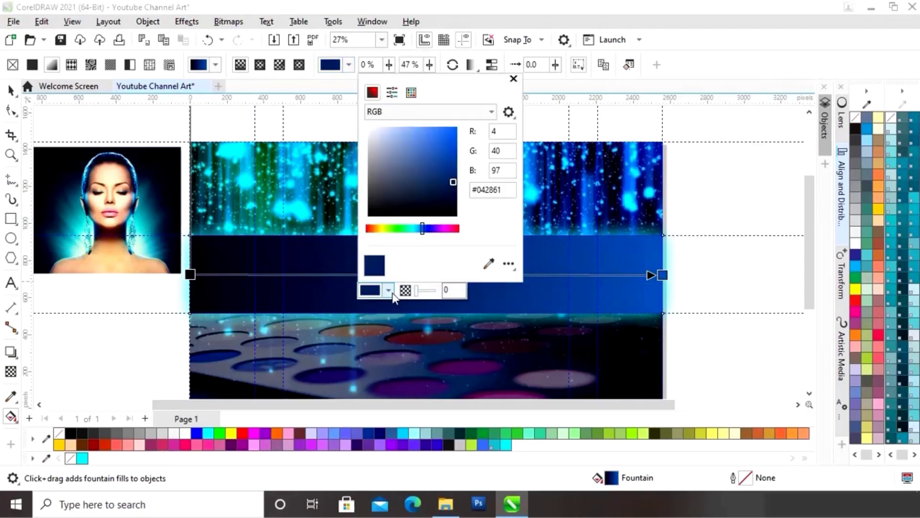
{"action": "left_click", "coordinate": [489, 264]}
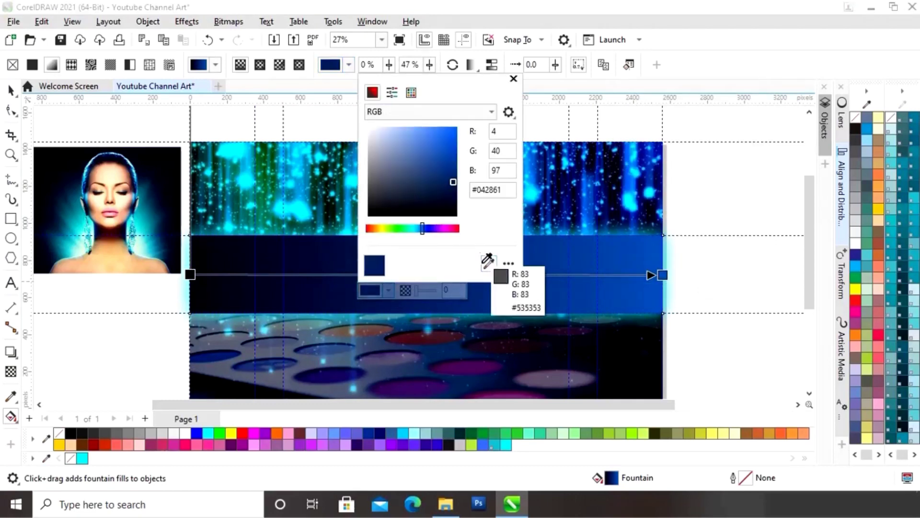
{"action": "left_click", "coordinate": [174, 163]}
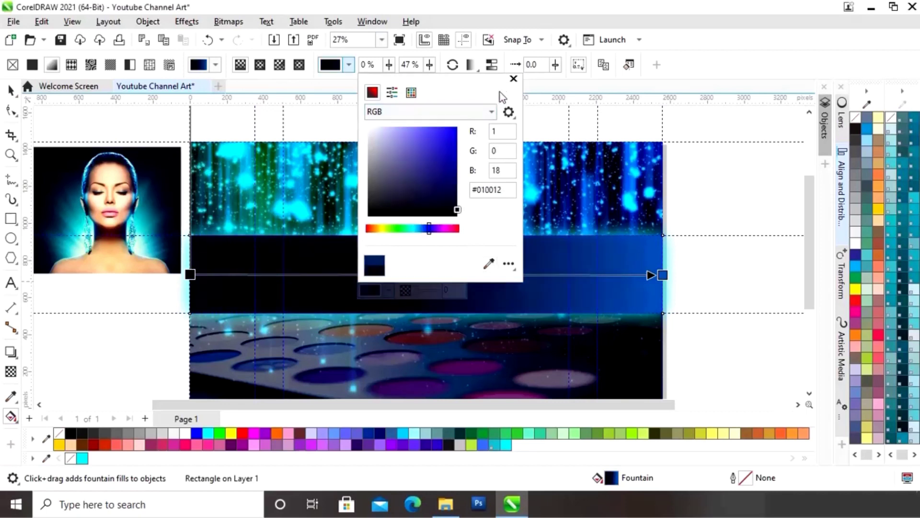
{"action": "left_click", "coordinate": [513, 78]}
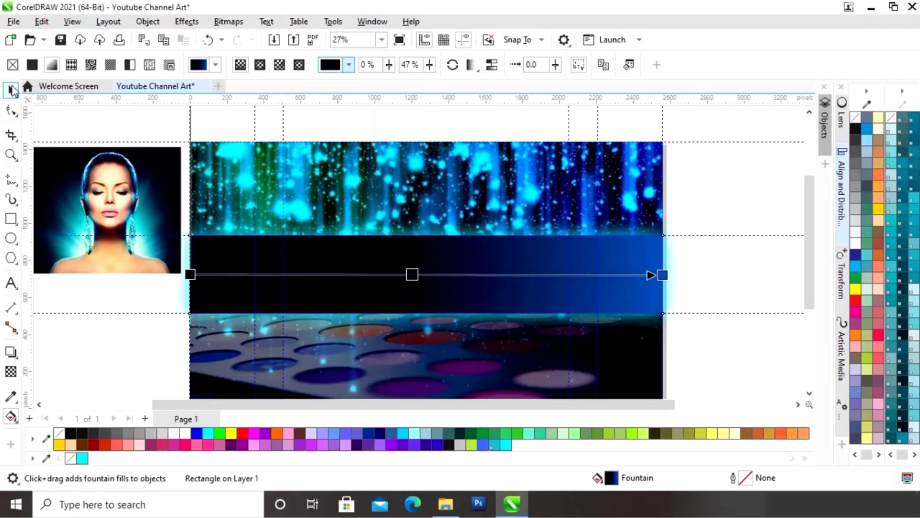
{"action": "left_click", "coordinate": [12, 90]}
Step: Move the MODEL.jpg portrait onto the dark band, left of centre, and scale it to 61.7%
{"action": "left_click", "coordinate": [740, 375]}
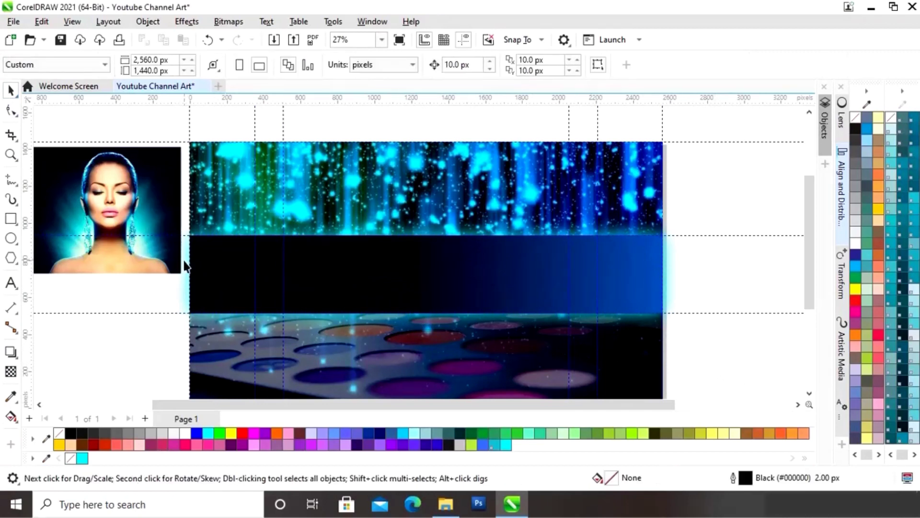
{"action": "left_click", "coordinate": [128, 193]}
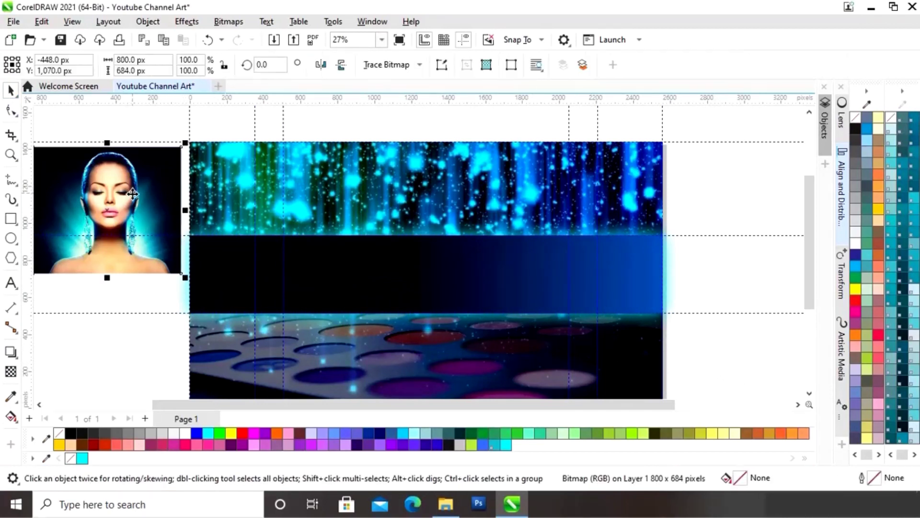
{"action": "key", "text": "ctrl+z"}
{"action": "left_click_drag", "start_coordinate": [110, 210], "coordinate": [359, 257]}
{"action": "left_click_drag", "start_coordinate": [437, 186], "coordinate": [389, 235]}
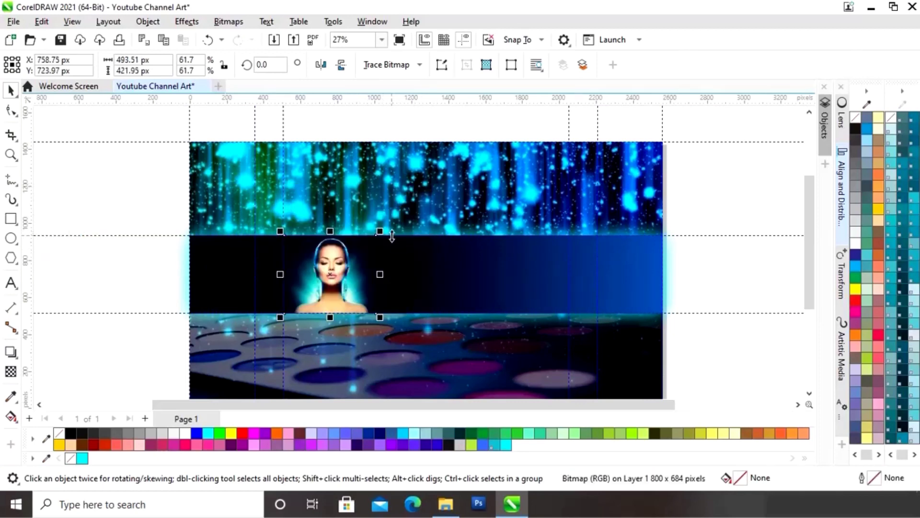
{"action": "left_click", "coordinate": [705, 182]}
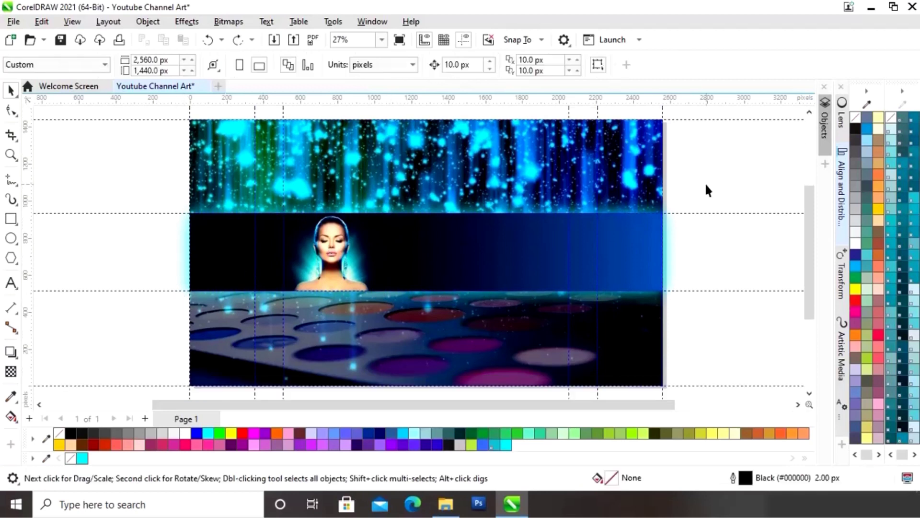
{"action": "key", "text": "shift+F4"}
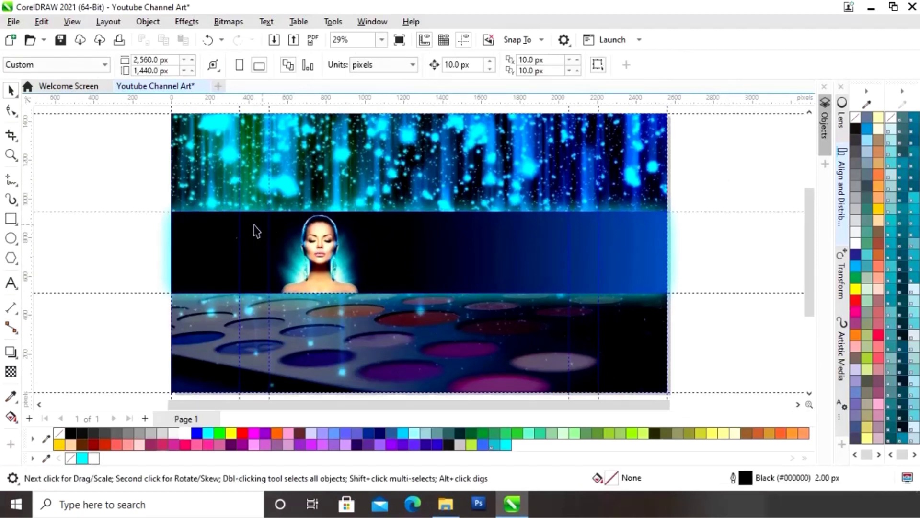
Step: Draw a 1415.71 × 116.55 px white-outlined rectangle right of the portrait and convert it to curves
{"action": "left_click", "coordinate": [11, 219]}
{"action": "left_click_drag", "start_coordinate": [372, 230], "coordinate": [650, 256]}
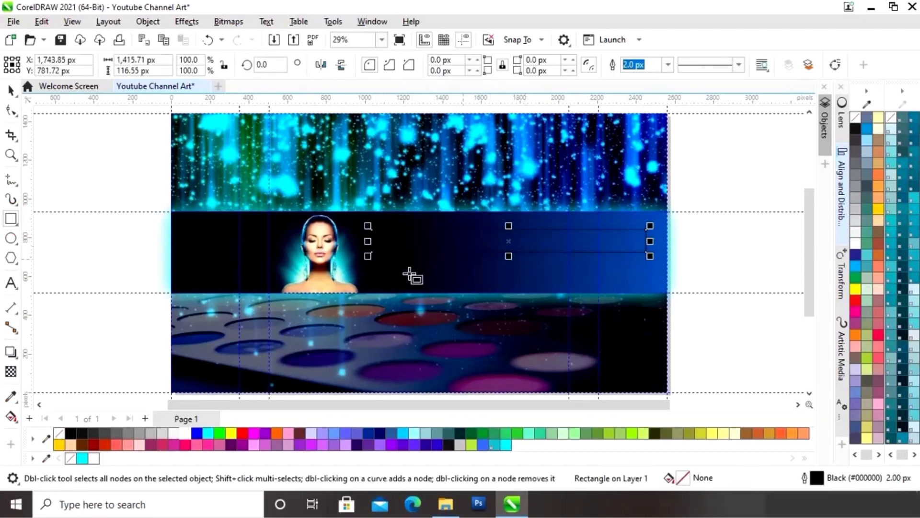
{"action": "right_click", "coordinate": [186, 433]}
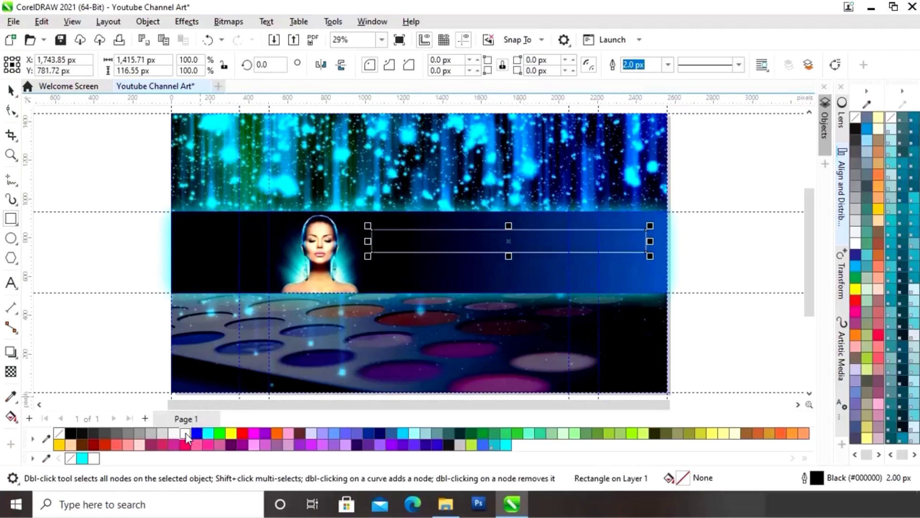
{"action": "right_click", "coordinate": [508, 243]}
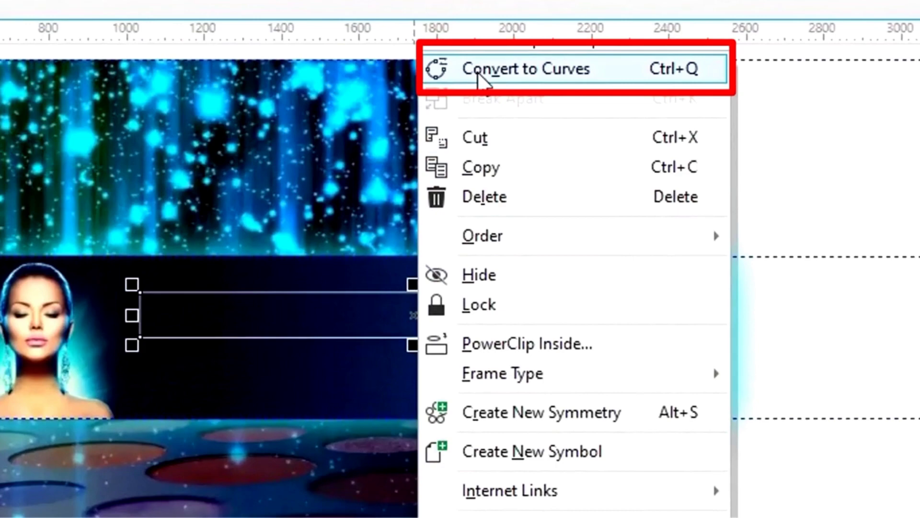
{"action": "left_click", "coordinate": [478, 72]}
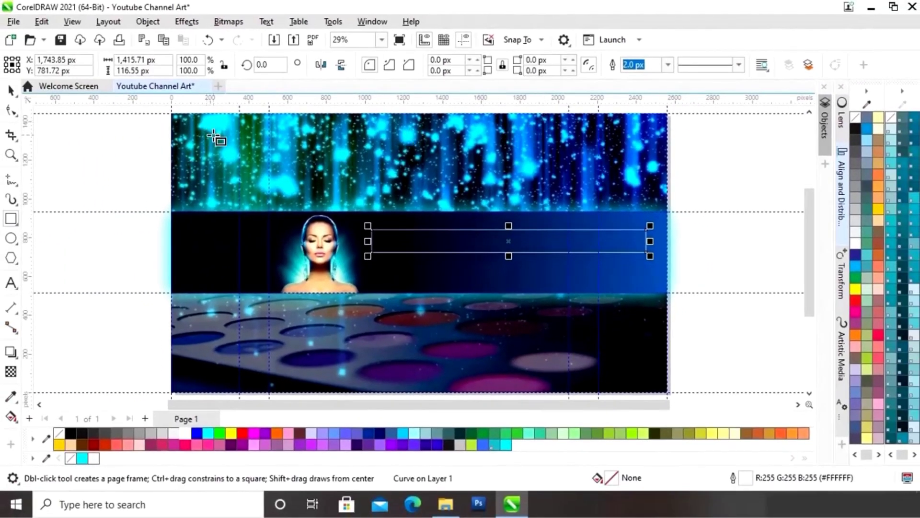
{"action": "left_click", "coordinate": [12, 112]}
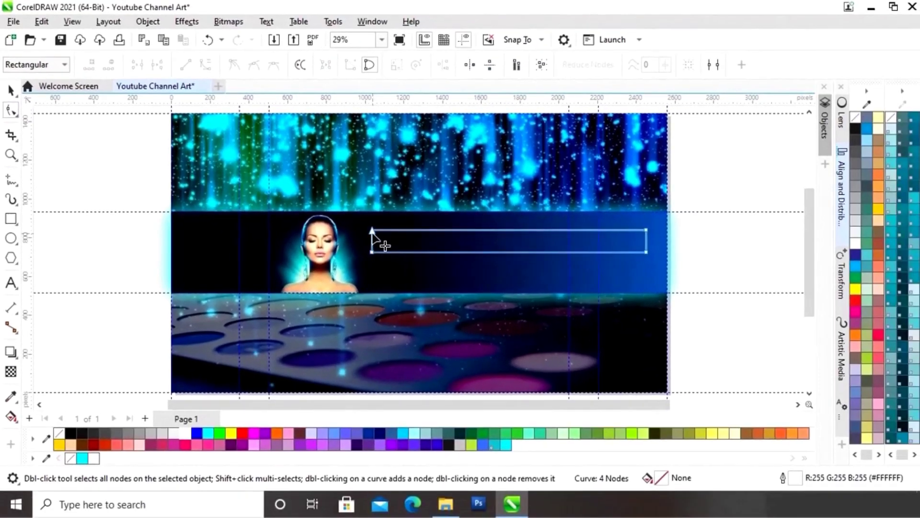
Step: Delete the rectangle's top-left node and bend the sloping top segment into a curve
{"action": "left_click", "coordinate": [372, 231]}
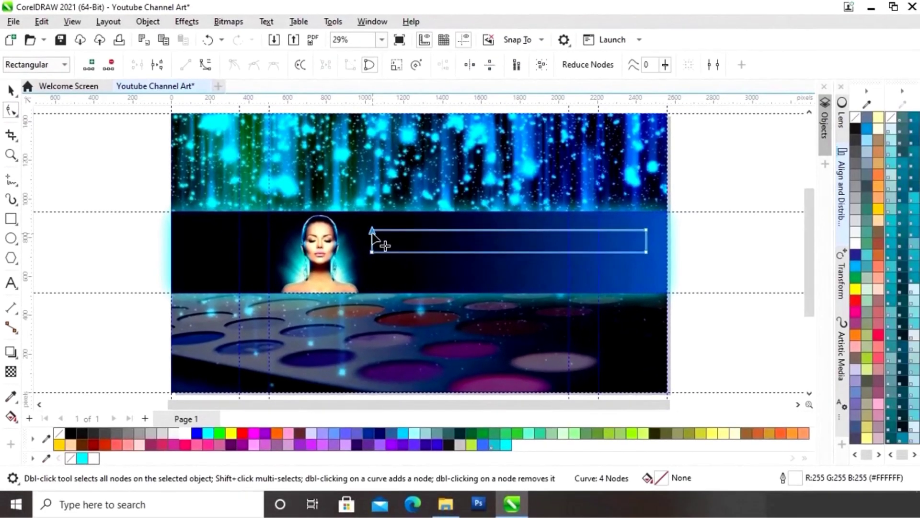
{"action": "key", "text": "Delete"}
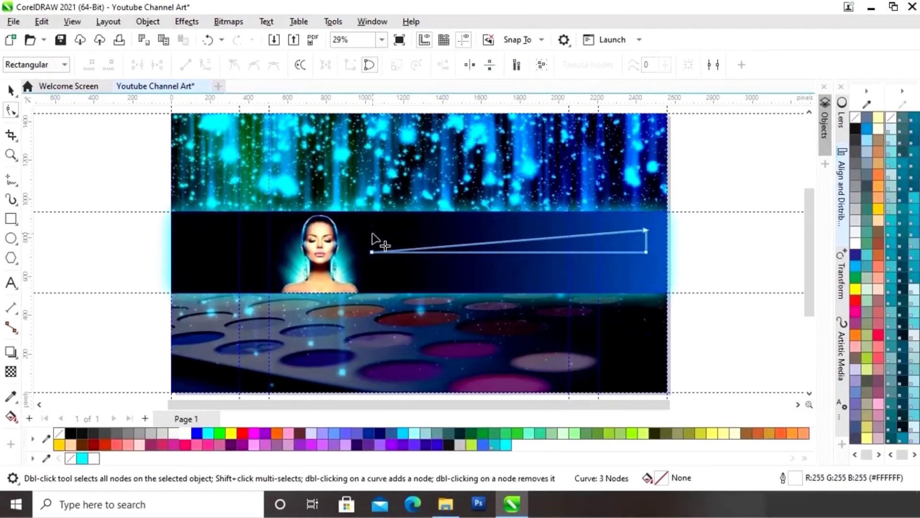
{"action": "left_click", "coordinate": [502, 241]}
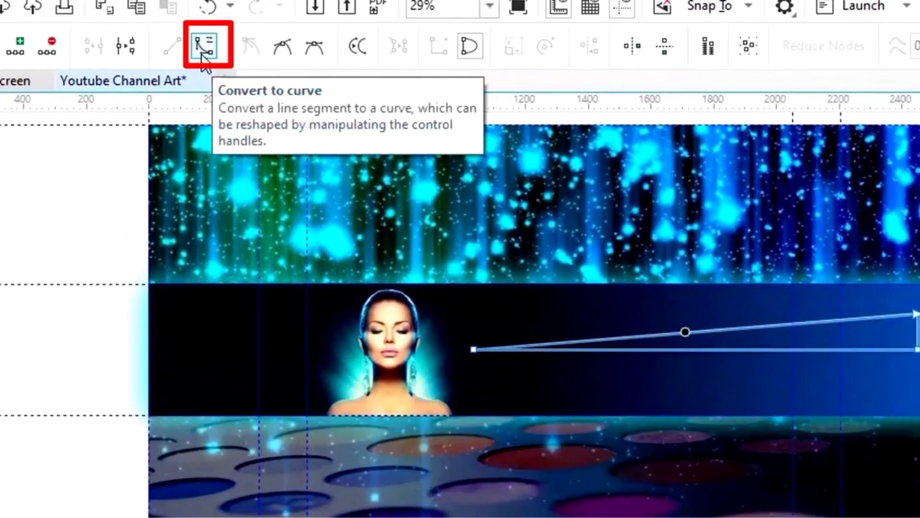
{"action": "left_click", "coordinate": [202, 56]}
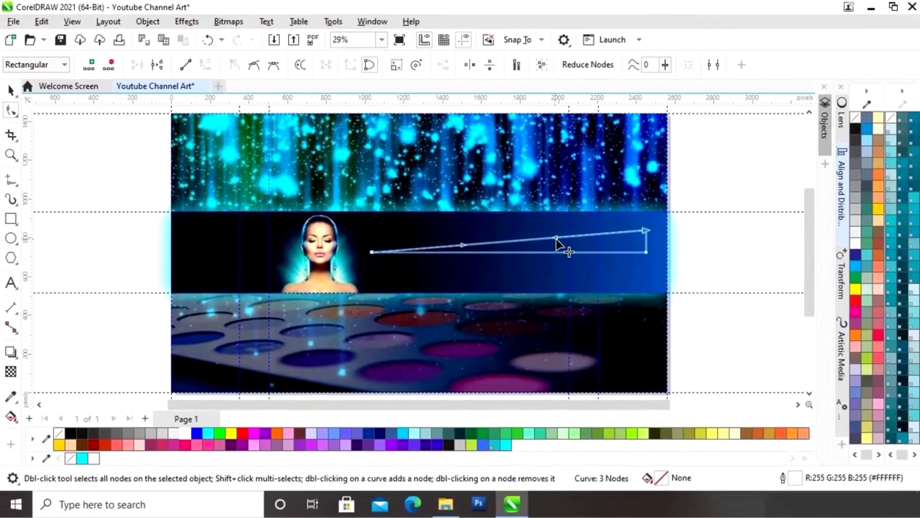
{"action": "left_click_drag", "start_coordinate": [556, 239], "coordinate": [564, 253]}
{"action": "left_click_drag", "start_coordinate": [464, 246], "coordinate": [448, 226]}
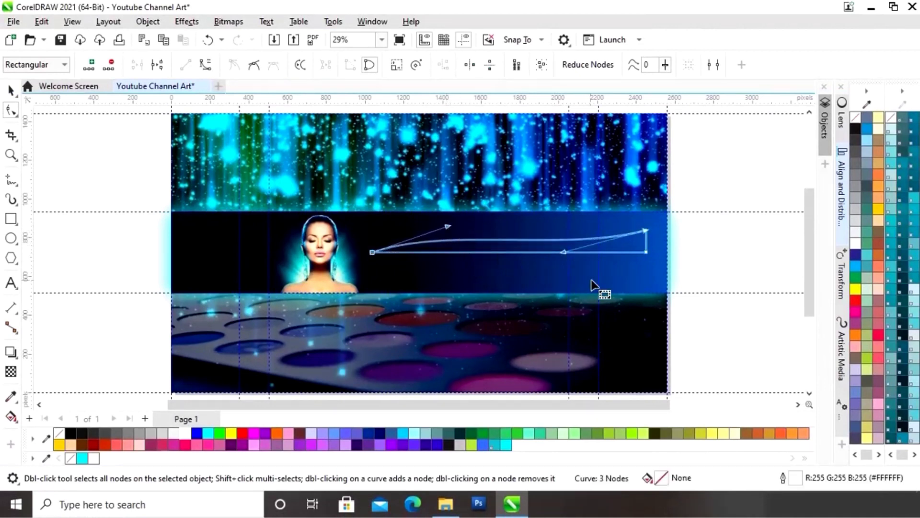
Step: Remove the bottom-right node and curve the lower edge and tip into a 1415.71 × 147.86 px swoosh
{"action": "left_click", "coordinate": [645, 257]}
{"action": "key", "text": "Delete"}
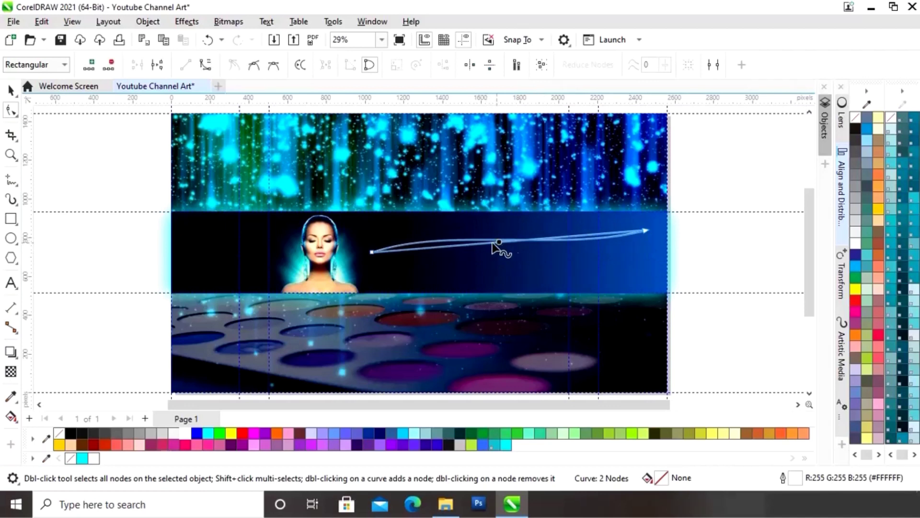
{"action": "left_click", "coordinate": [204, 66]}
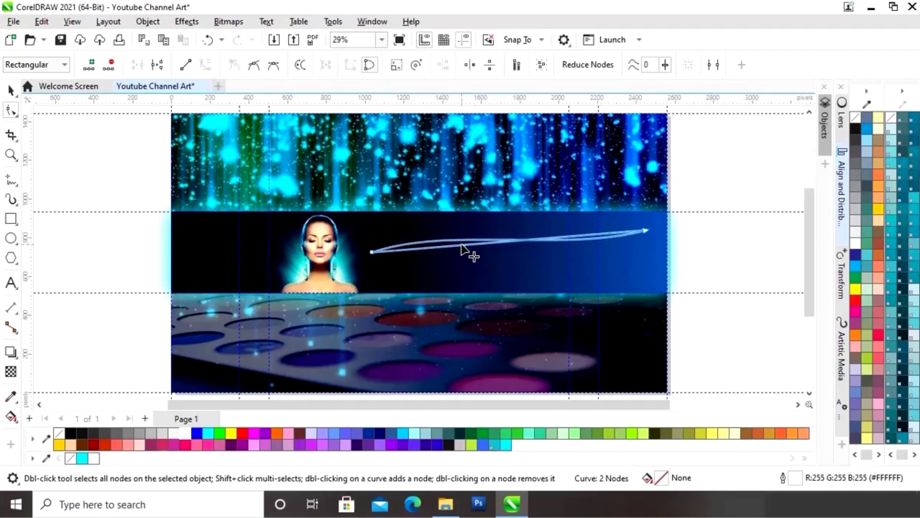
{"action": "left_click_drag", "start_coordinate": [469, 249], "coordinate": [465, 242]}
{"action": "left_click_drag", "start_coordinate": [552, 241], "coordinate": [582, 262]}
{"action": "left_click_drag", "start_coordinate": [458, 241], "coordinate": [456, 241]}
{"action": "left_click_drag", "start_coordinate": [645, 231], "coordinate": [644, 223]}
{"action": "left_click_drag", "start_coordinate": [580, 258], "coordinate": [567, 254]}
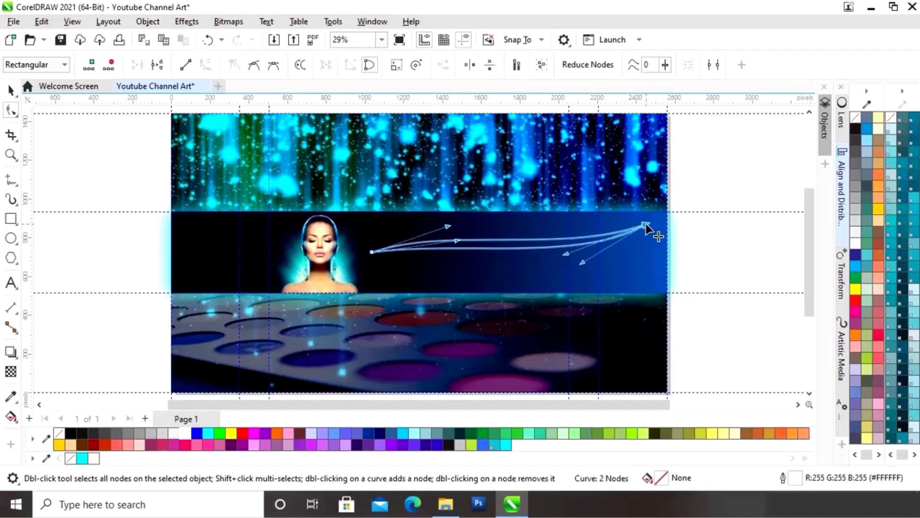
{"action": "left_click", "coordinate": [11, 90]}
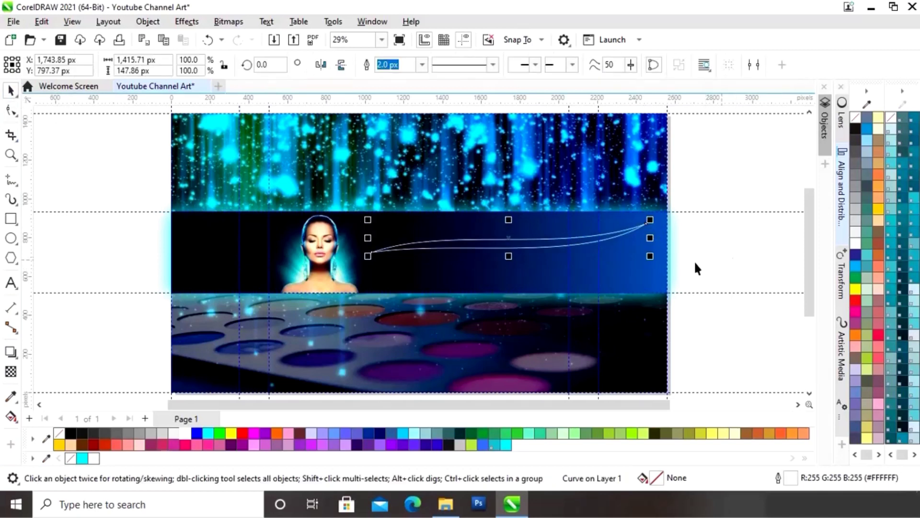
Step: Fill the swoosh with cyan #01F8FD and remove its outline
{"action": "left_click", "coordinate": [83, 459]}
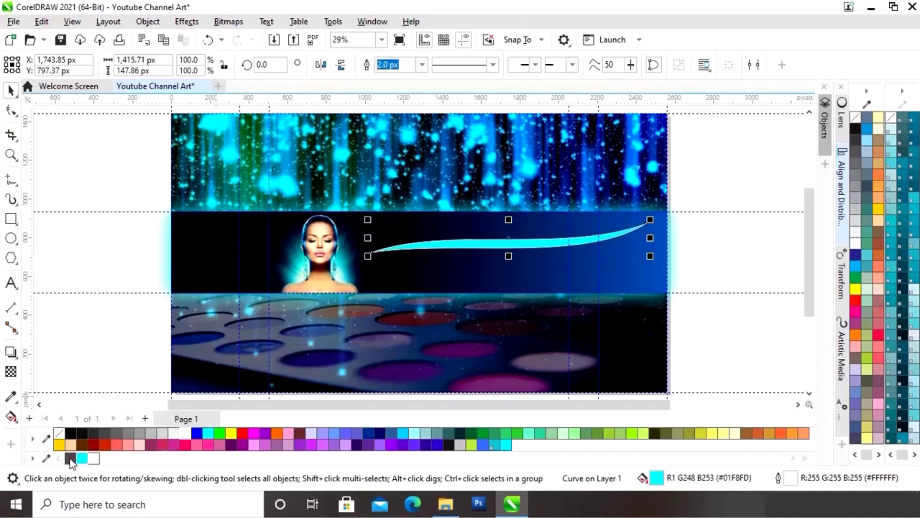
{"action": "right_click", "coordinate": [69, 459]}
{"action": "left_click", "coordinate": [715, 262]}
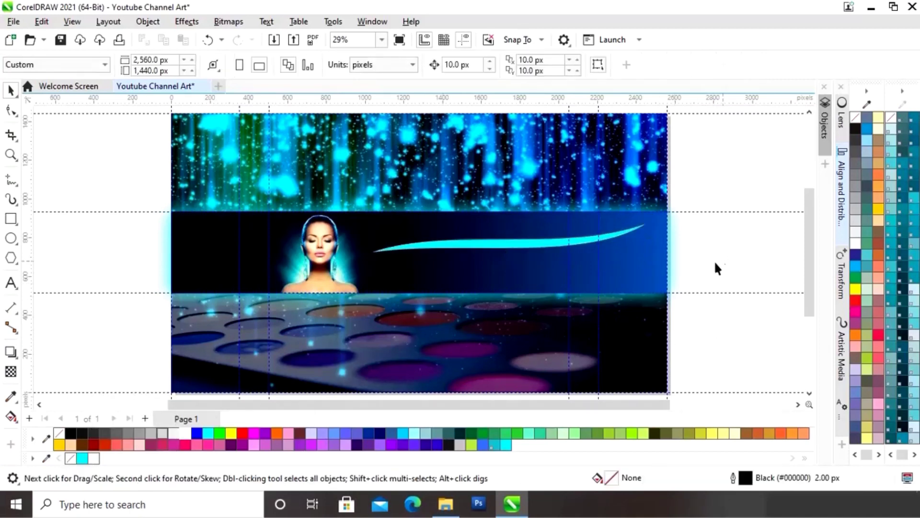
{"action": "left_click", "coordinate": [505, 249]}
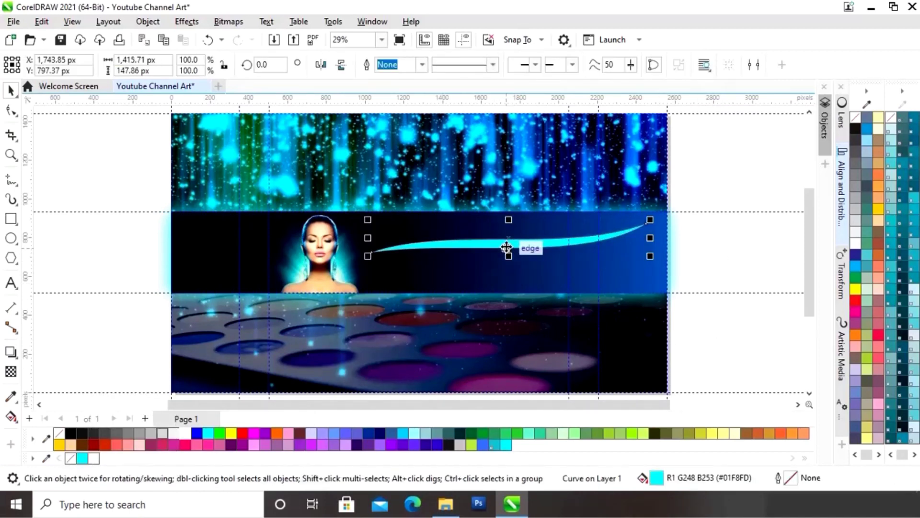
Step: Move the swoosh lower in the band and tilt it slightly counter-clockwise
{"action": "left_click_drag", "start_coordinate": [491, 244], "coordinate": [478, 283]}
{"action": "left_click", "coordinate": [478, 283]}
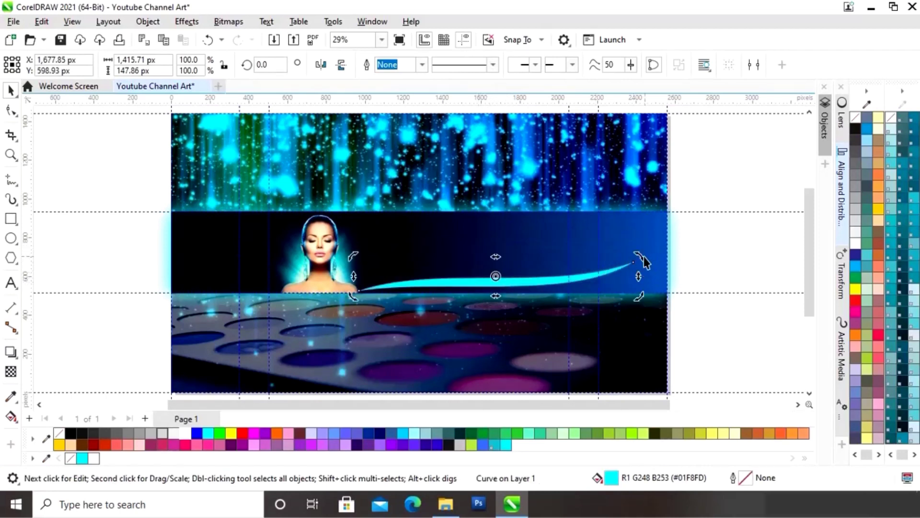
{"action": "left_click_drag", "start_coordinate": [643, 257], "coordinate": [643, 247]}
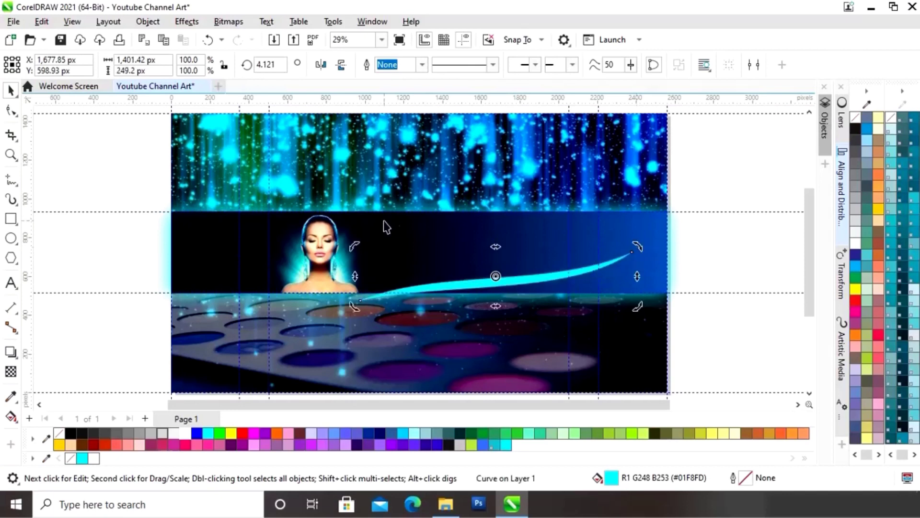
{"action": "key", "text": "Escape"}
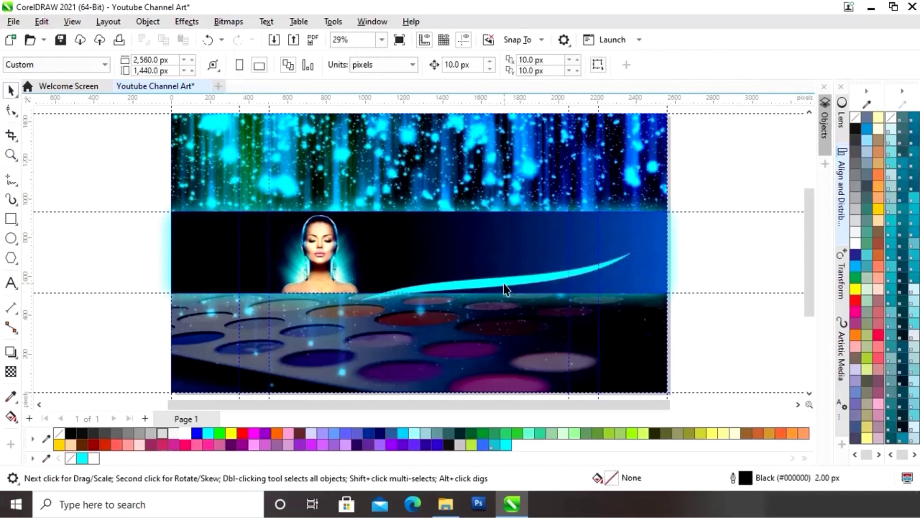
{"action": "left_click", "coordinate": [506, 289]}
{"action": "left_click_drag", "start_coordinate": [469, 277], "coordinate": [468, 274]}
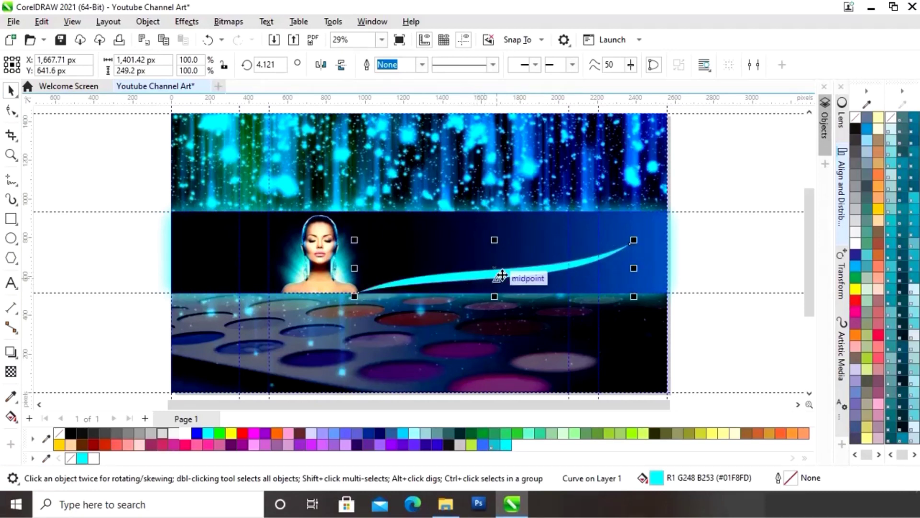
Step: Drop a duplicate swoosh just below the original
{"action": "left_click_drag", "start_coordinate": [500, 275], "coordinate": [502, 310]}
{"action": "right_click", "coordinate": [502, 310]}
{"action": "left_click", "coordinate": [626, 263]}
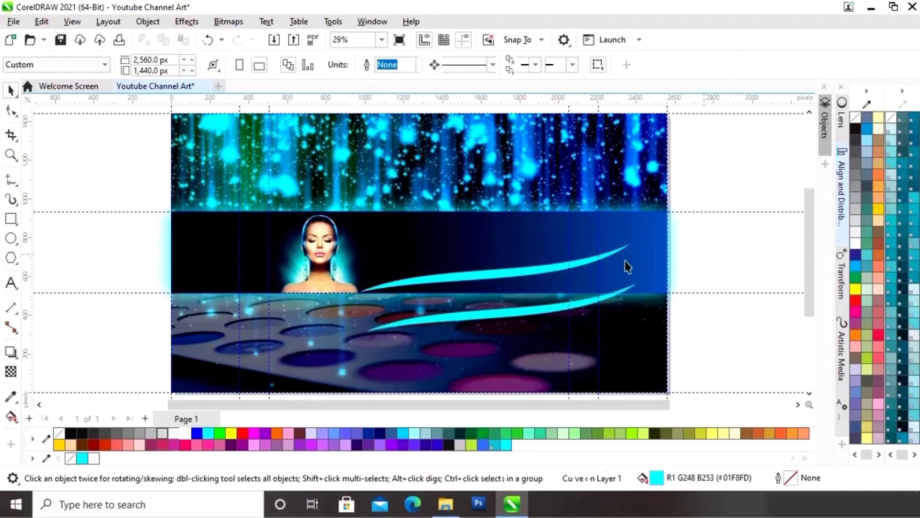
{"action": "left_click", "coordinate": [518, 276]}
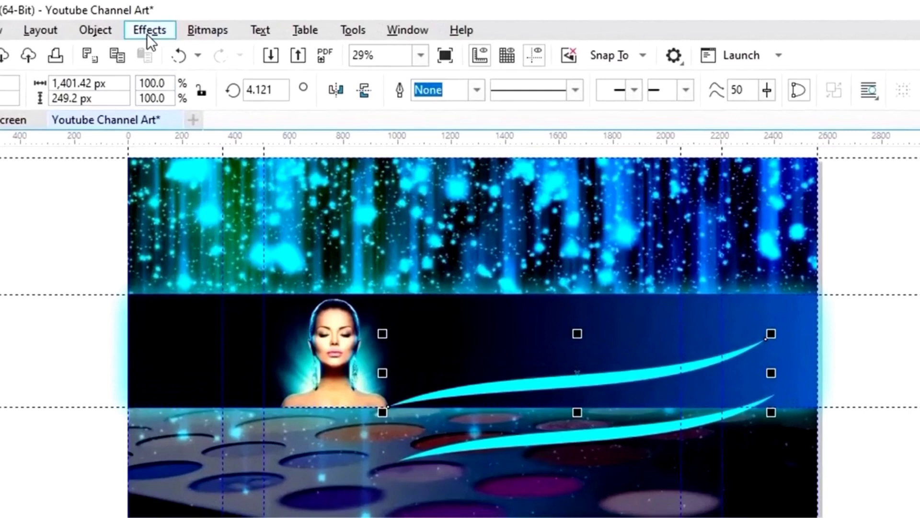
{"action": "left_click", "coordinate": [181, 23]}
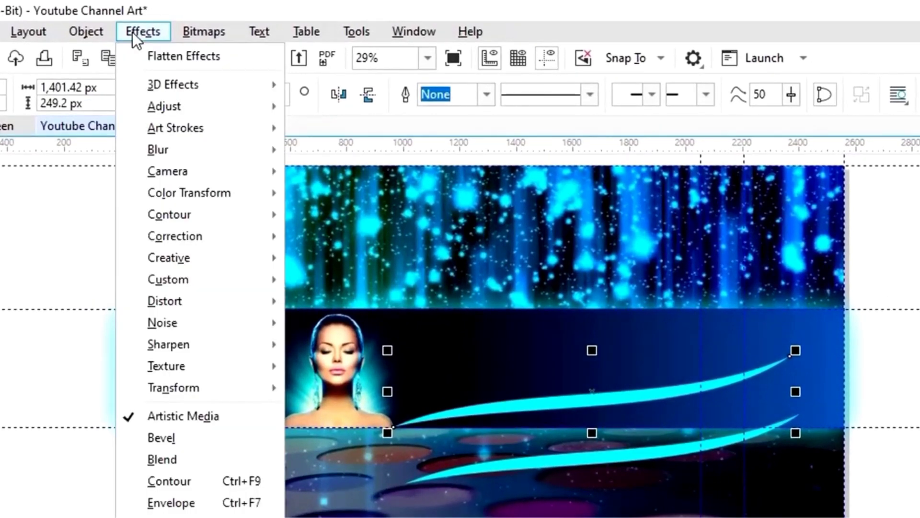
Step: Apply a 17.4-pixel Gaussian Blur to the upper swoosh to make a soft cyan glow
{"action": "mouse_move", "coordinate": [159, 149]}
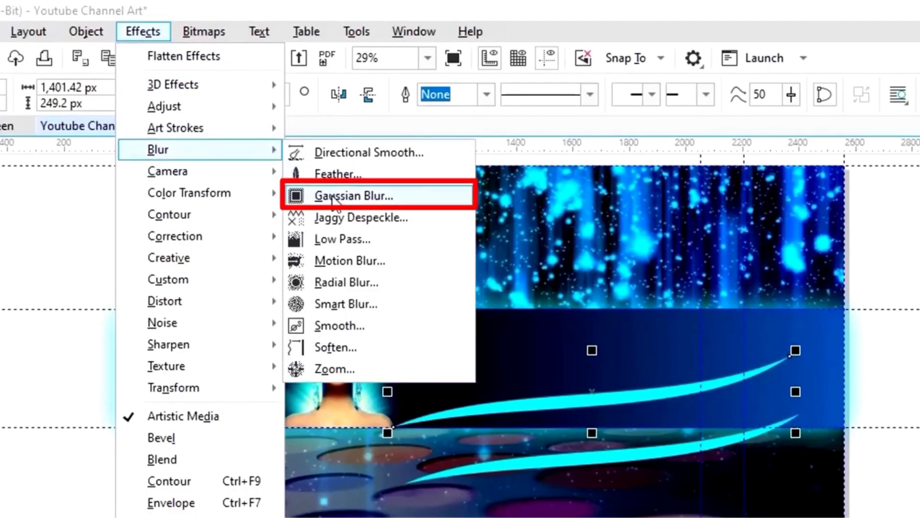
{"action": "left_click", "coordinate": [353, 196]}
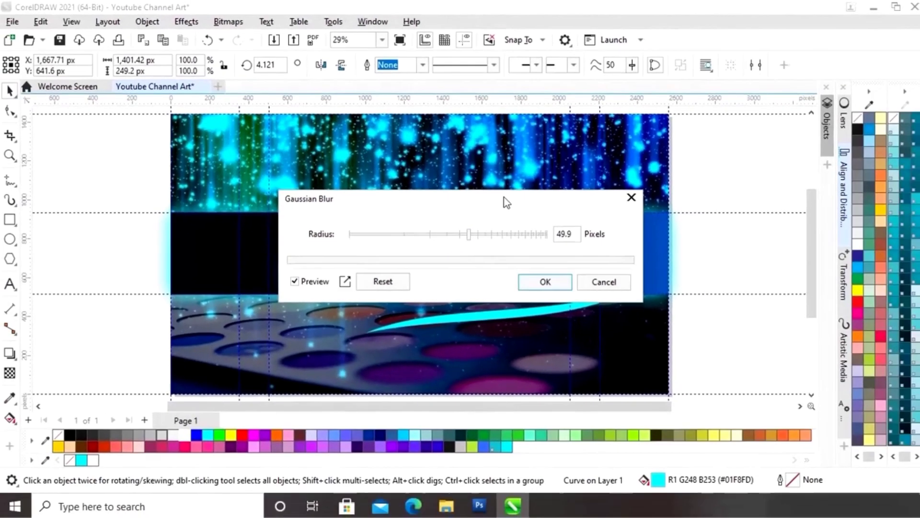
{"action": "left_click_drag", "start_coordinate": [506, 203], "coordinate": [319, 144]}
{"action": "left_click_drag", "start_coordinate": [293, 174], "coordinate": [239, 180]}
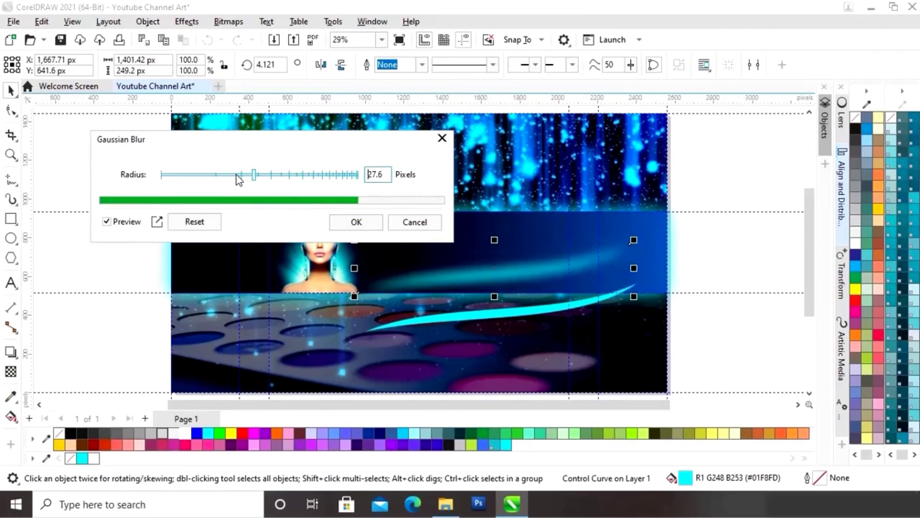
{"action": "left_click", "coordinate": [368, 222]}
{"action": "left_click", "coordinate": [757, 259]}
Step: Duplicate the blurred glow swoosh and nudge the copy up two steps to strengthen it
{"action": "left_click", "coordinate": [504, 276]}
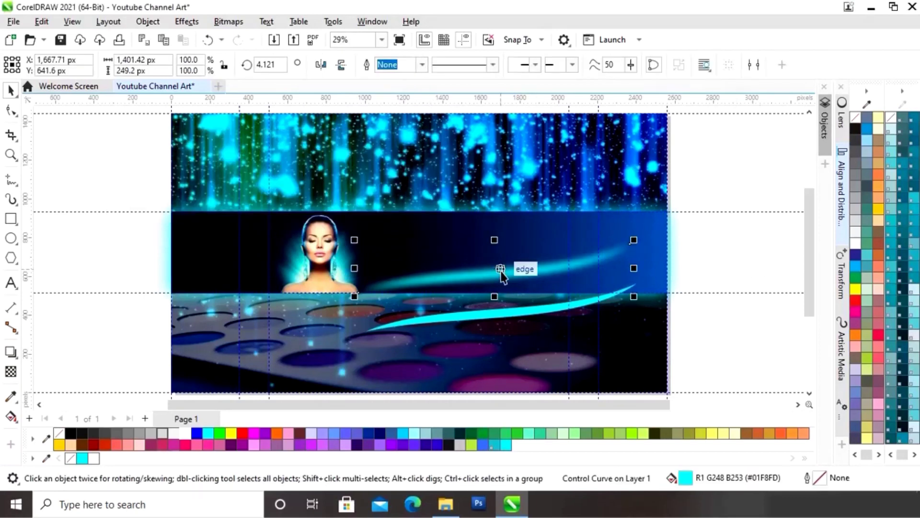
{"action": "key", "text": "ctrl+c"}
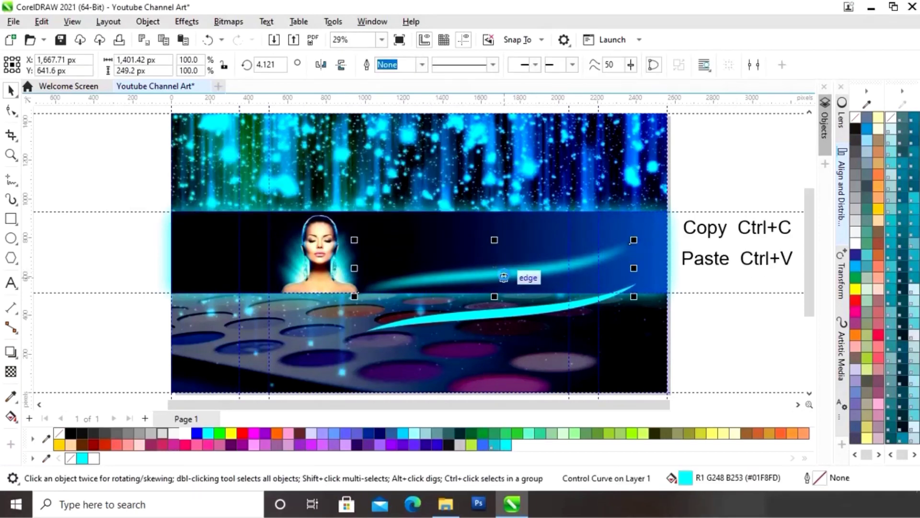
{"action": "key", "text": "ctrl+v"}
{"action": "key", "text": "Up"}
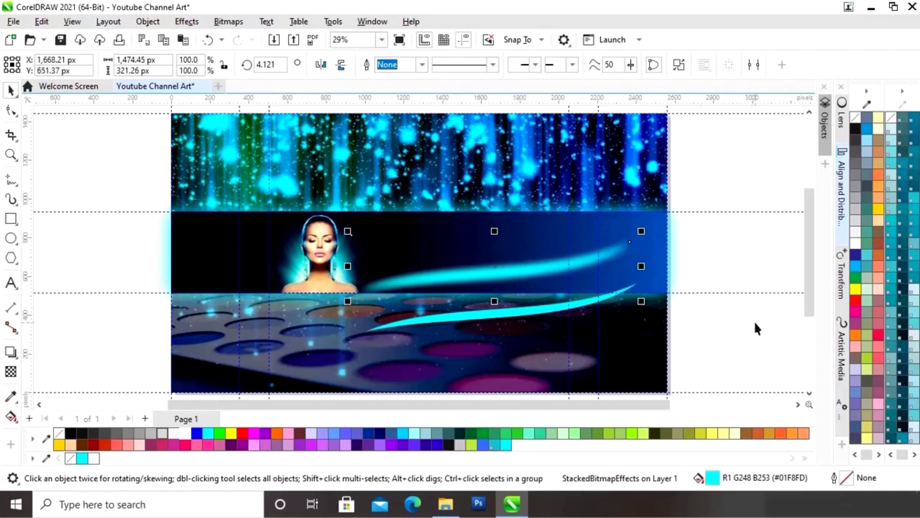
{"action": "key", "text": "Up"}
{"action": "left_click", "coordinate": [709, 252]}
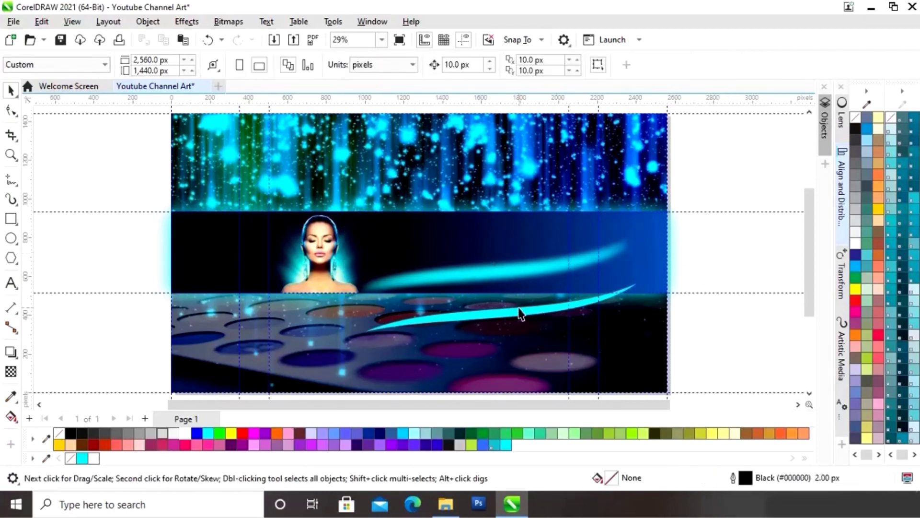
{"action": "left_click", "coordinate": [519, 313]}
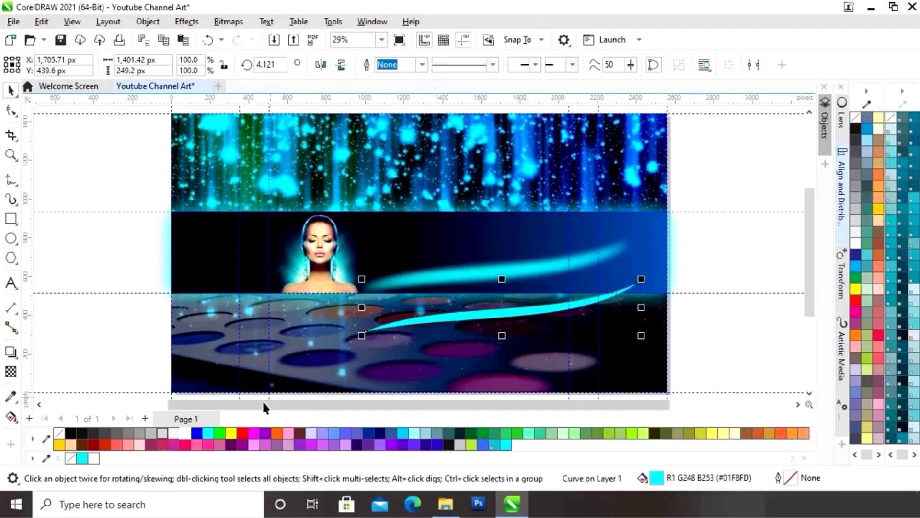
Step: Make the sharp swoosh white and bring it to the front
{"action": "left_click", "coordinate": [185, 434]}
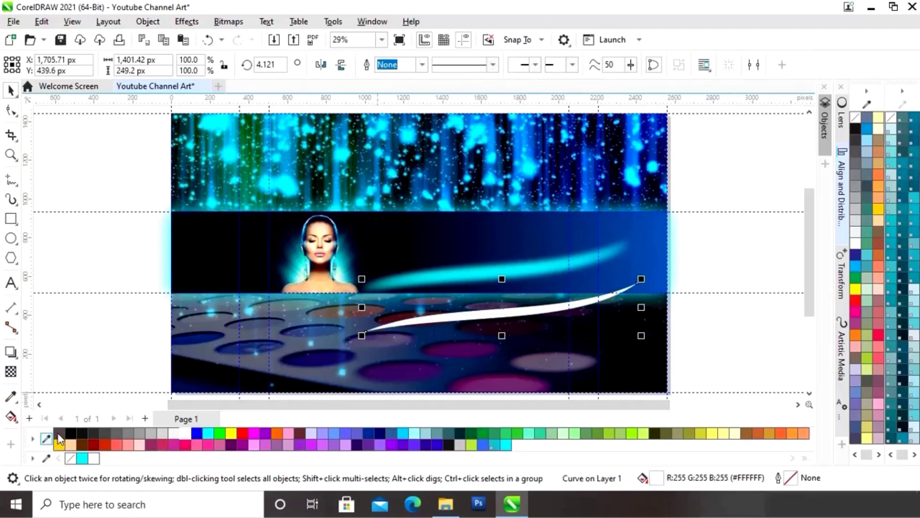
{"action": "key", "text": "ctrl+z"}
{"action": "left_click", "coordinate": [591, 308]}
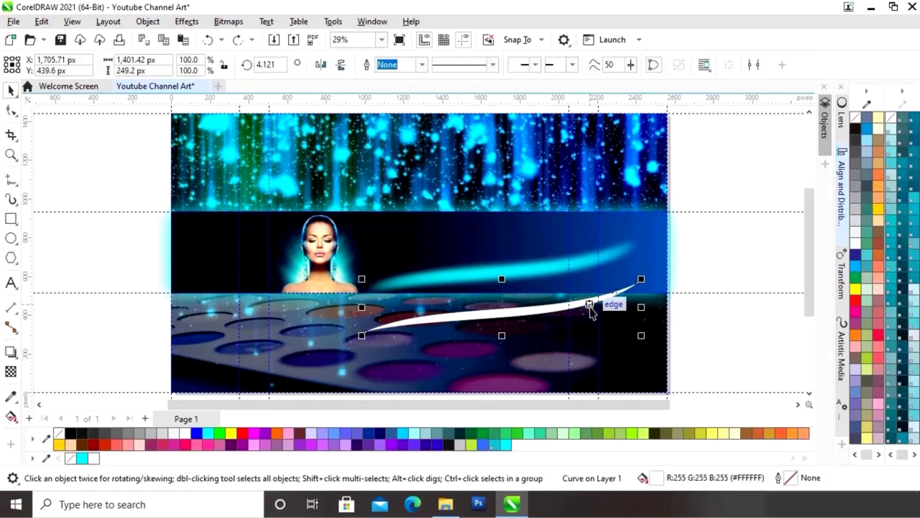
{"action": "key", "text": "shift+Page_Up"}
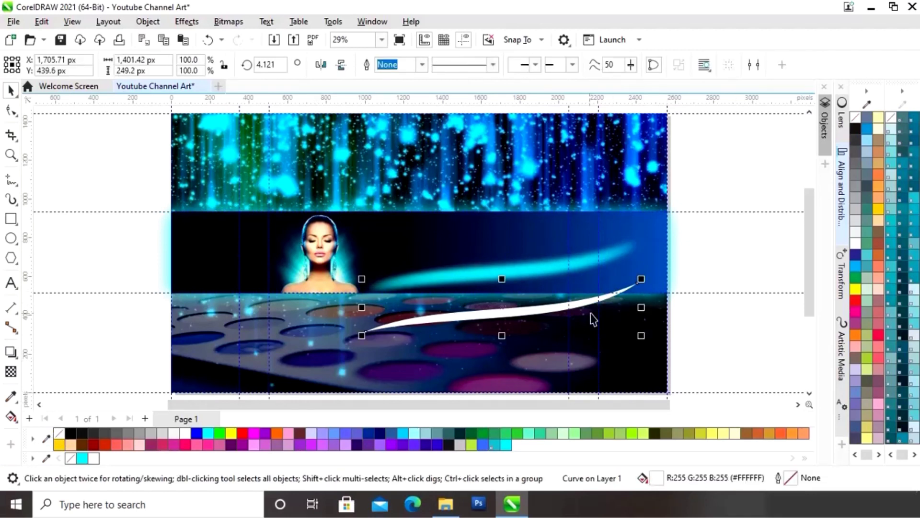
Step: Align the white swoosh with the blurred cyan copies on horizontal and vertical centres
{"action": "left_click_drag", "start_coordinate": [704, 227], "coordinate": [361, 311]}
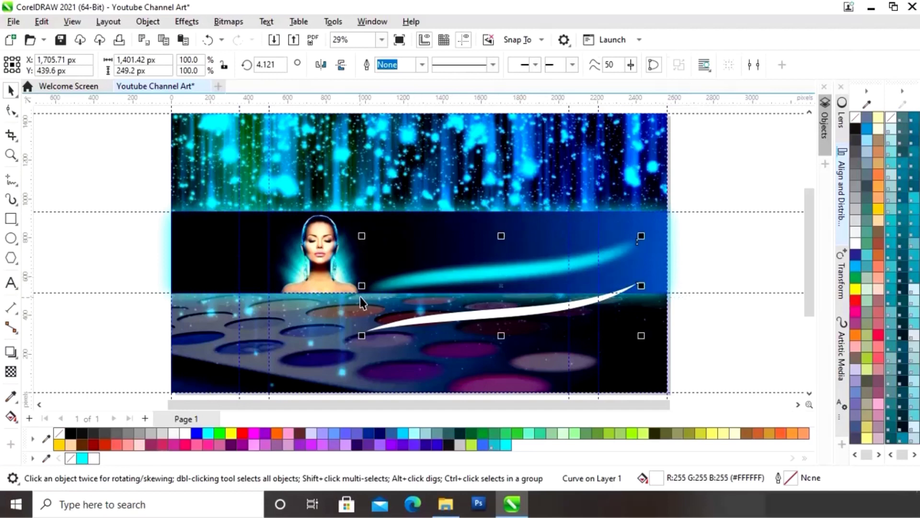
{"action": "left_click", "coordinate": [840, 189]}
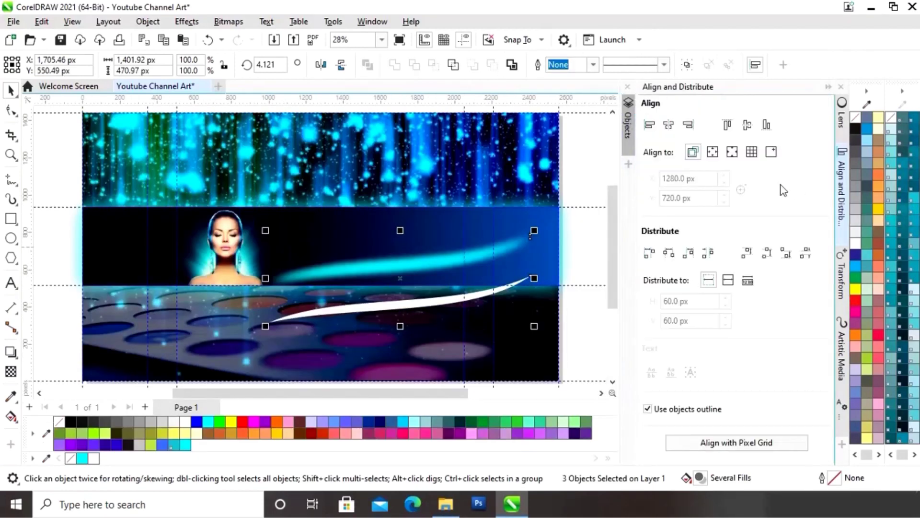
{"action": "left_click", "coordinate": [669, 125]}
{"action": "left_click", "coordinate": [747, 126]}
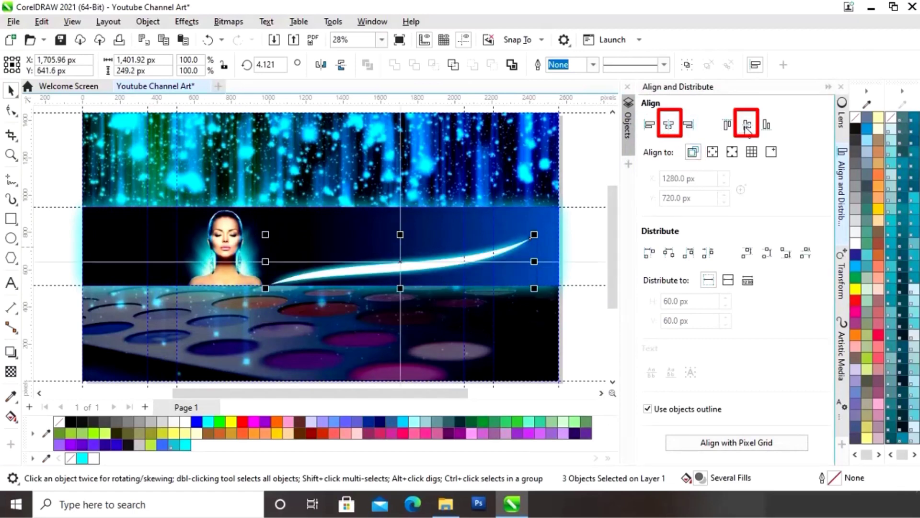
{"action": "left_click", "coordinate": [829, 87]}
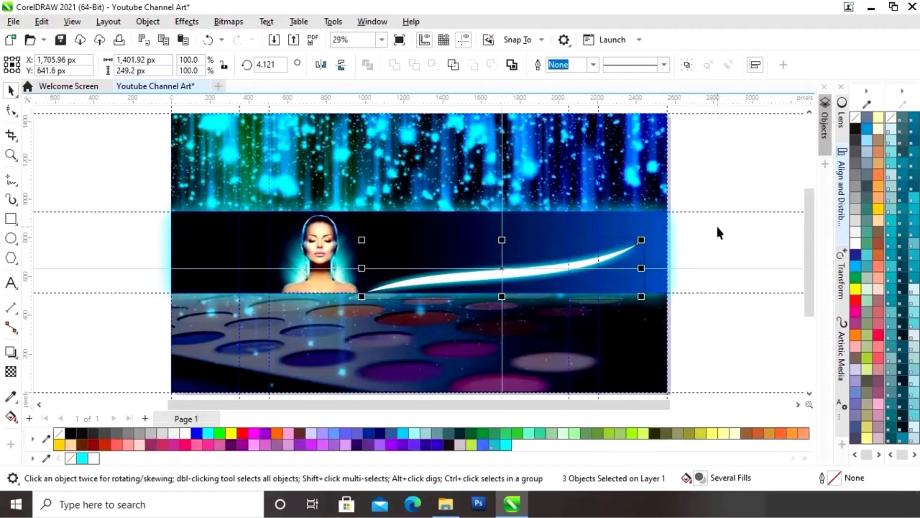
{"action": "left_click", "coordinate": [717, 223]}
{"action": "left_click_drag", "start_coordinate": [669, 220], "coordinate": [360, 328]}
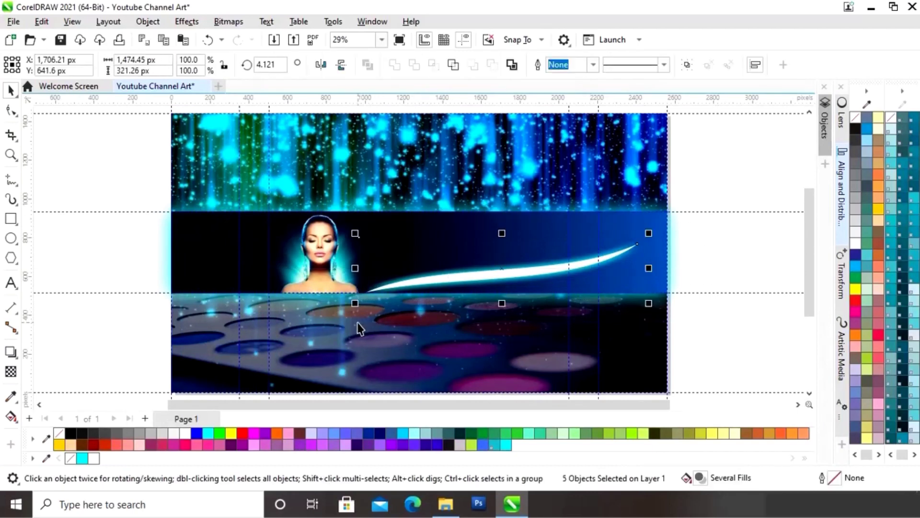
Step: Group the swoosh pieces, nudge the group into place and enlarge it slightly
{"action": "right_click", "coordinate": [502, 269]}
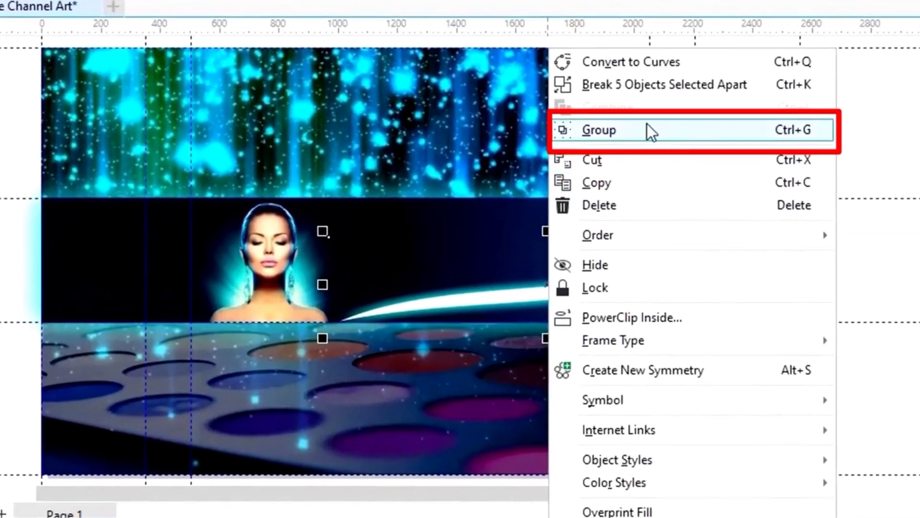
{"action": "left_click", "coordinate": [647, 129]}
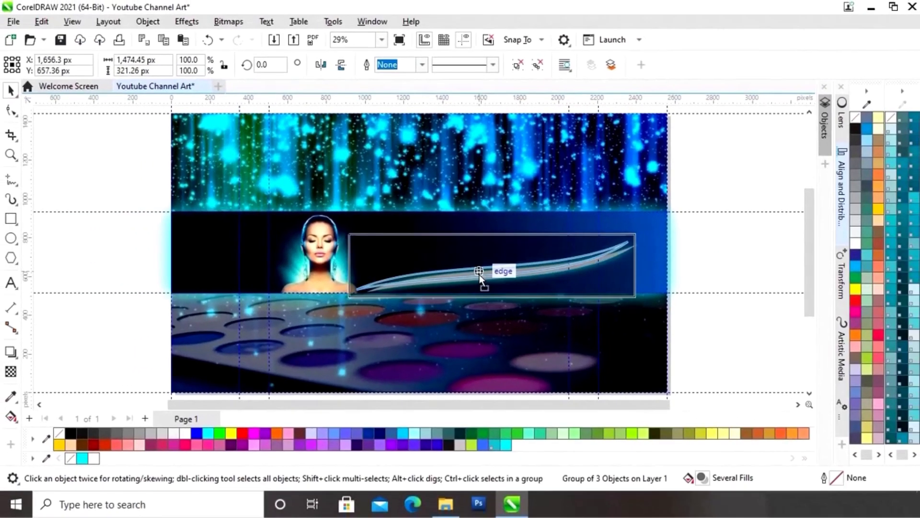
{"action": "left_click_drag", "start_coordinate": [479, 276], "coordinate": [482, 275]}
{"action": "key", "text": "Down"}
{"action": "key", "text": "Down"}
{"action": "key", "text": "Left"}
{"action": "key", "text": "Left"}
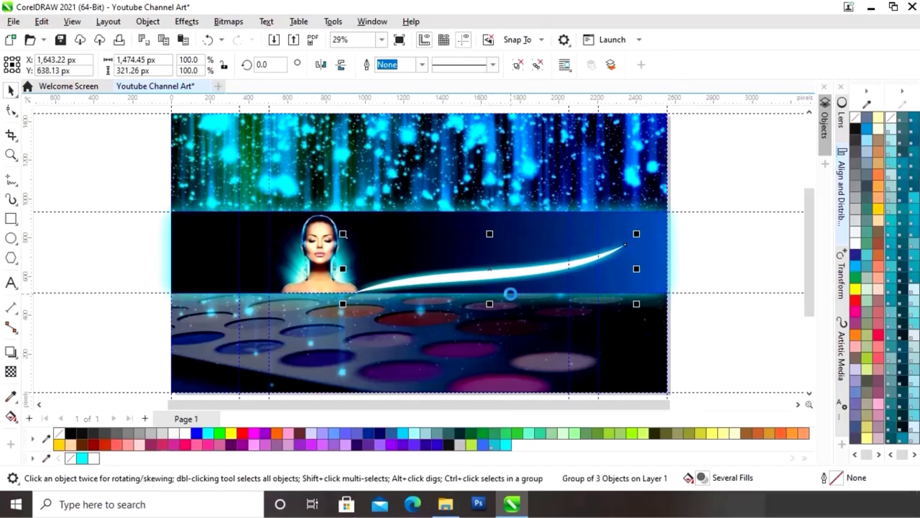
{"action": "key", "text": "Right"}
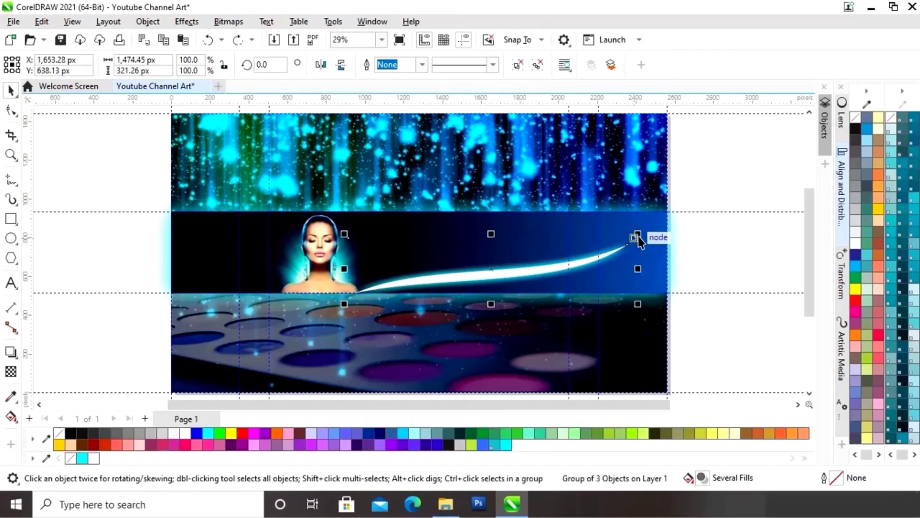
{"action": "left_click_drag", "start_coordinate": [638, 234], "coordinate": [670, 227]}
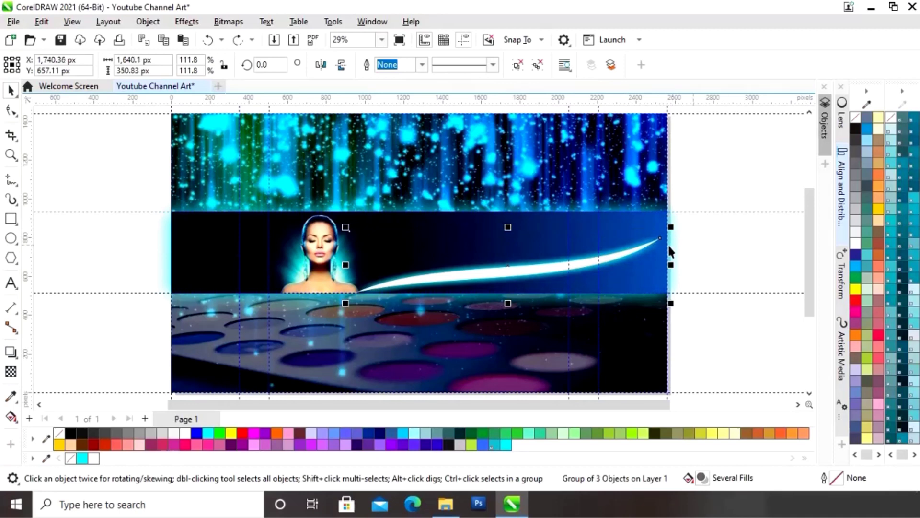
Step: Rotate the swoosh group about 5 degrees upward around its left end
{"action": "left_click", "coordinate": [553, 271]}
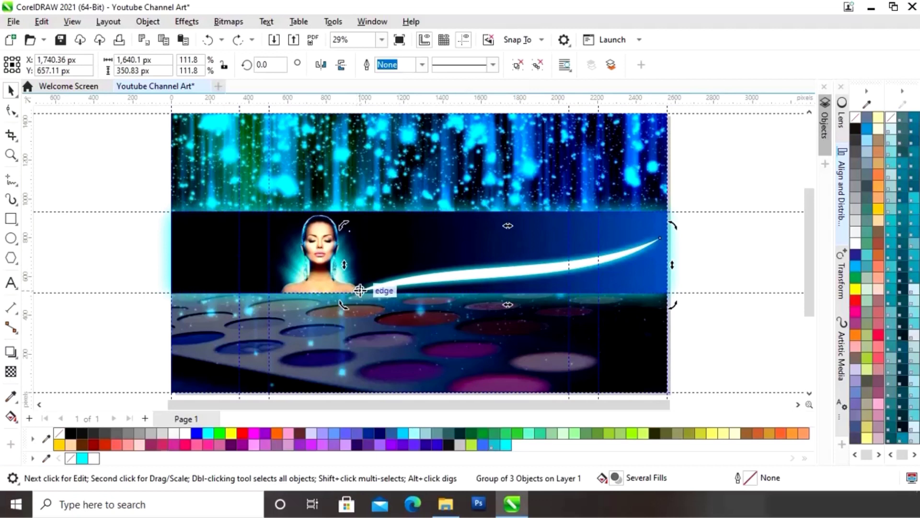
{"action": "left_click_drag", "start_coordinate": [360, 290], "coordinate": [360, 290]}
{"action": "left_click_drag", "start_coordinate": [673, 227], "coordinate": [639, 209]}
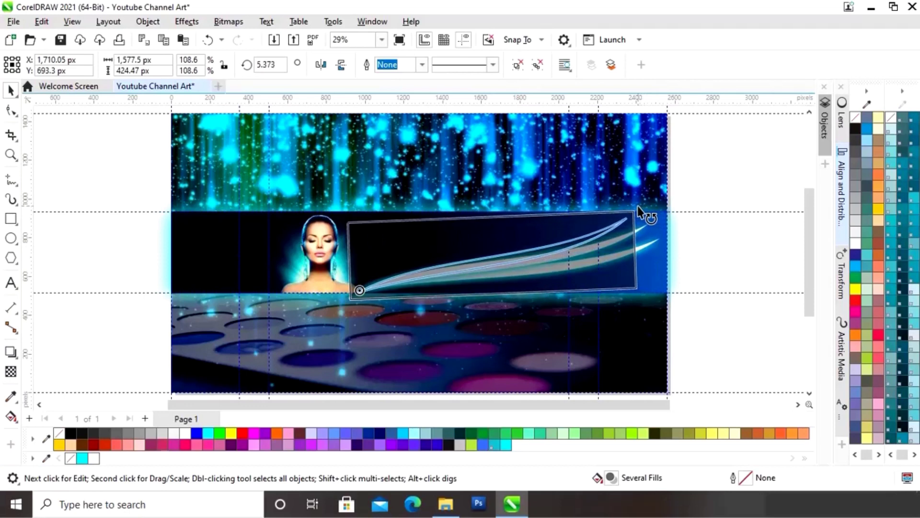
{"action": "left_click_drag", "start_coordinate": [639, 208], "coordinate": [614, 211]}
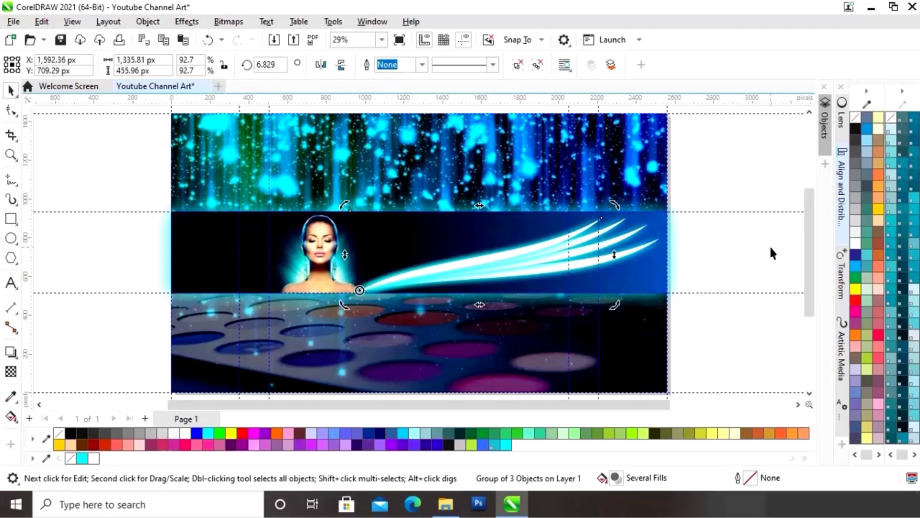
{"action": "left_click", "coordinate": [736, 243]}
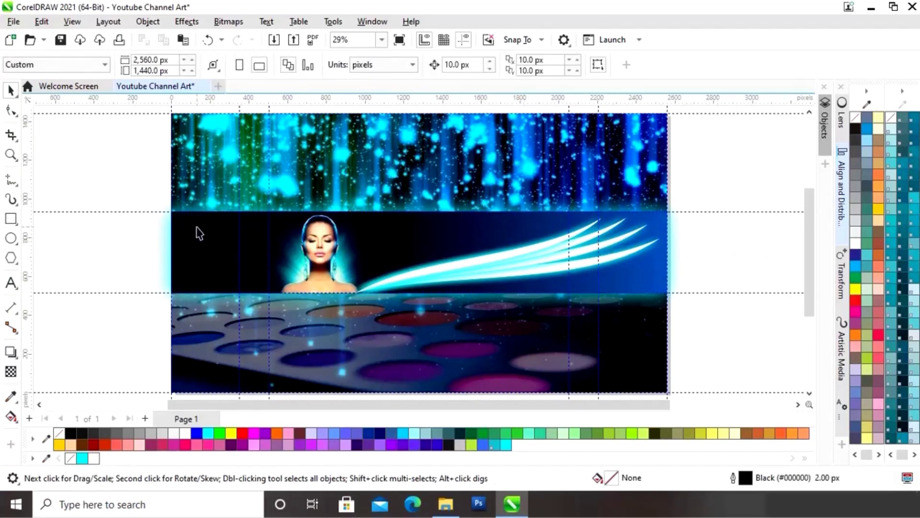
Step: Type 'MAKEUP ARTIST' in BernhardTango BT beside the page
{"action": "left_click", "coordinate": [12, 282]}
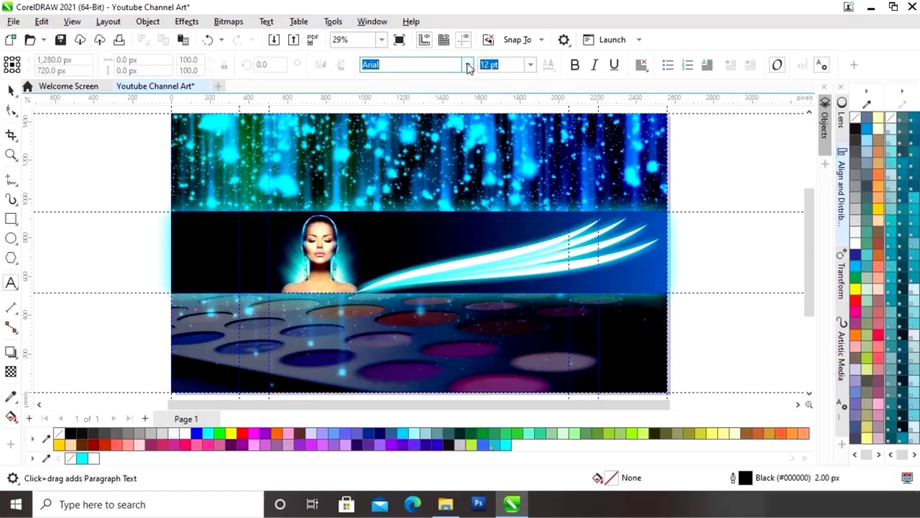
{"action": "left_click", "coordinate": [468, 65]}
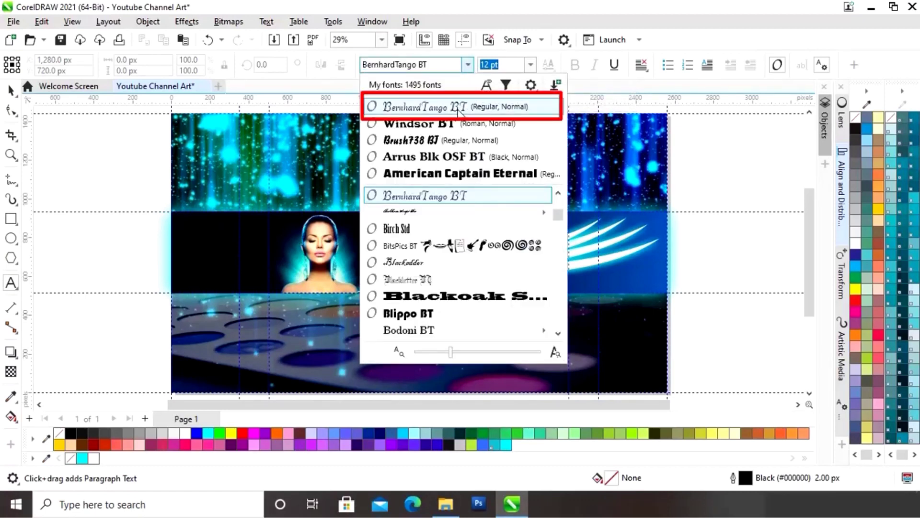
{"action": "left_click", "coordinate": [459, 110]}
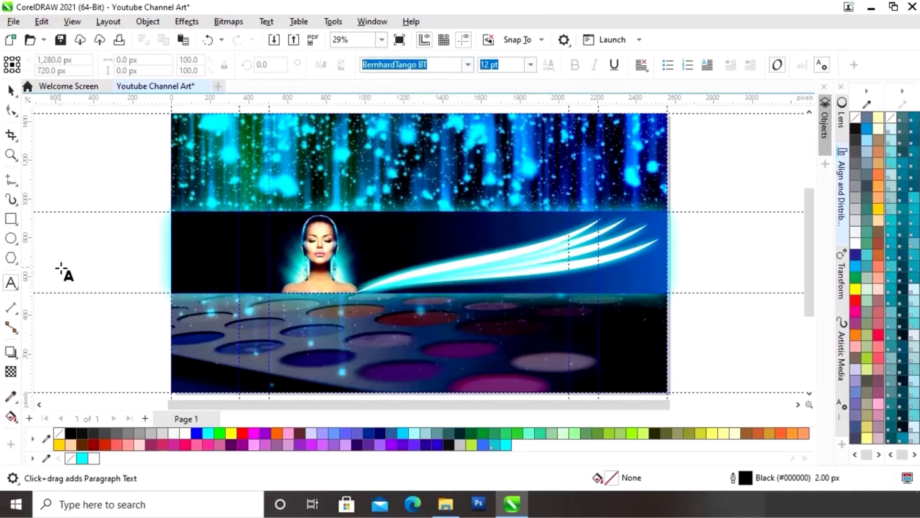
{"action": "left_click", "coordinate": [49, 257]}
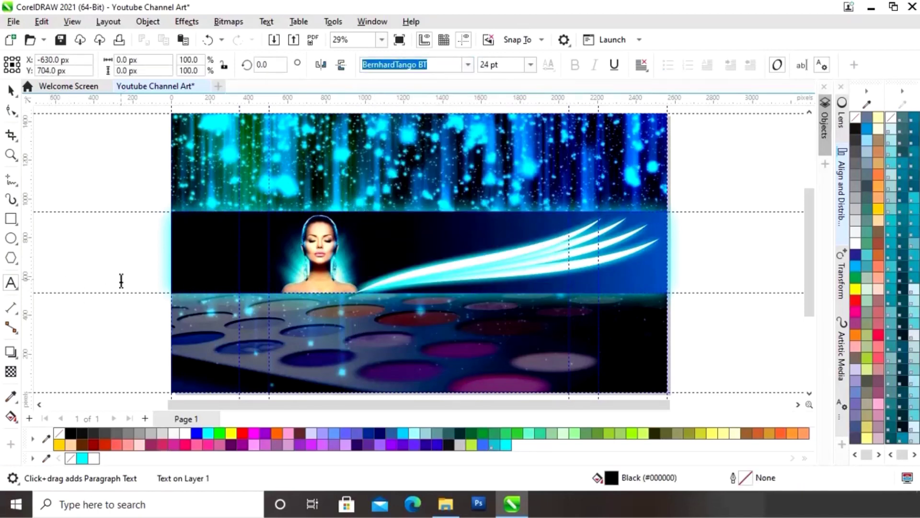
{"action": "left_click_drag", "start_coordinate": [547, 408], "coordinate": [467, 410]}
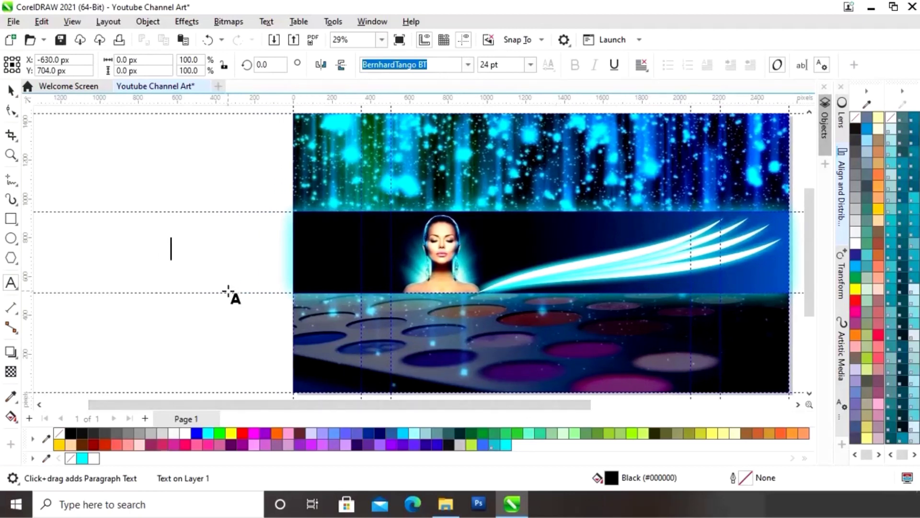
{"action": "type", "text": "MAKE"}
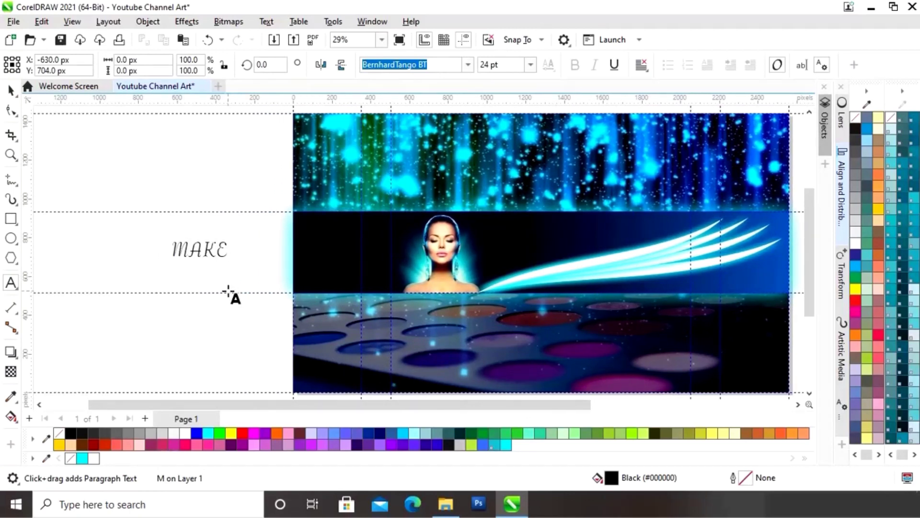
{"action": "type", "text": "UP AR"}
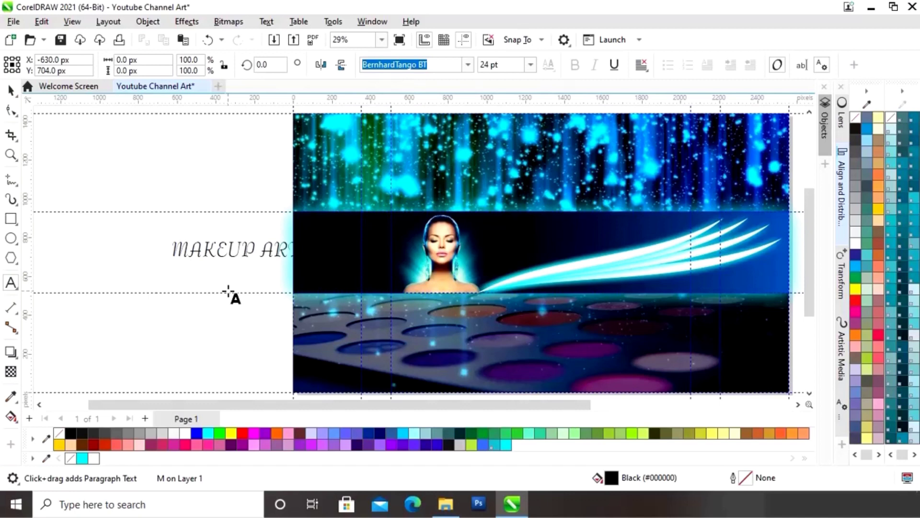
{"action": "type", "text": "TIST"}
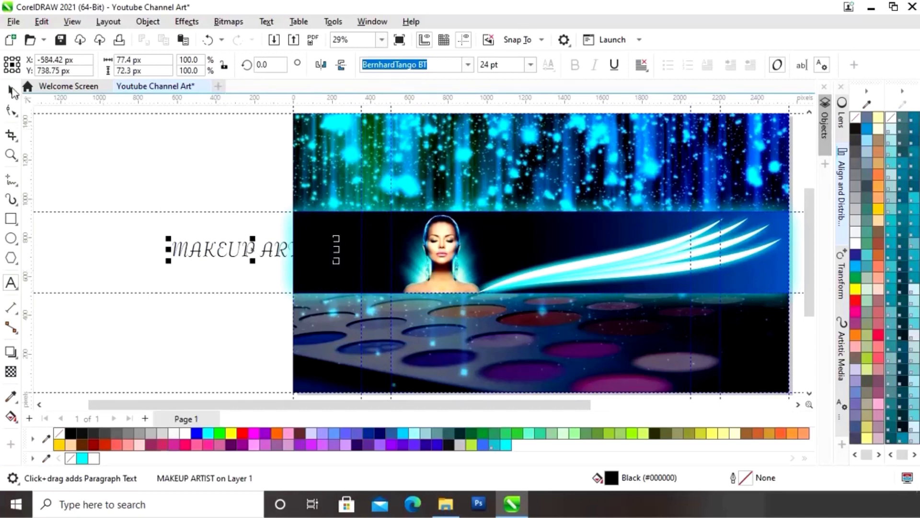
{"action": "left_click", "coordinate": [11, 90]}
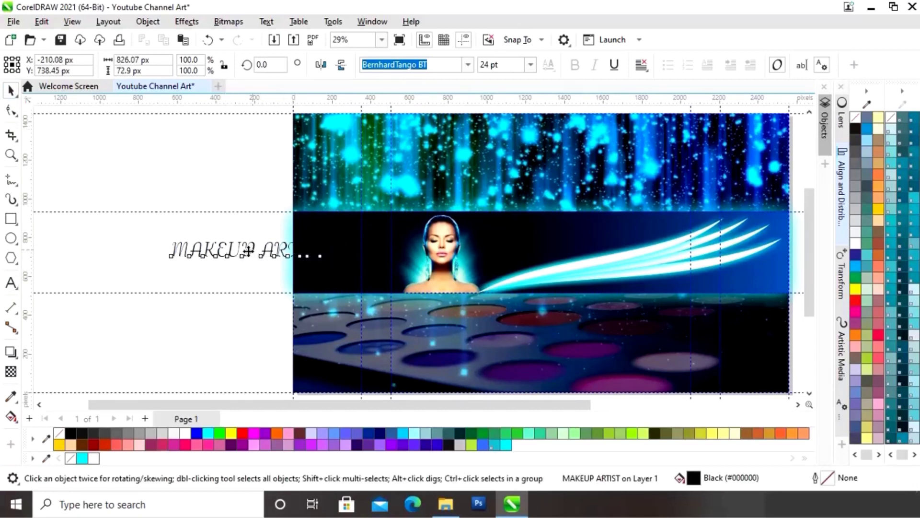
Step: Place the heading above the swoosh with cyan fill and outline, shrunk to 18.663 pt
{"action": "left_click_drag", "start_coordinate": [248, 249], "coordinate": [559, 227]}
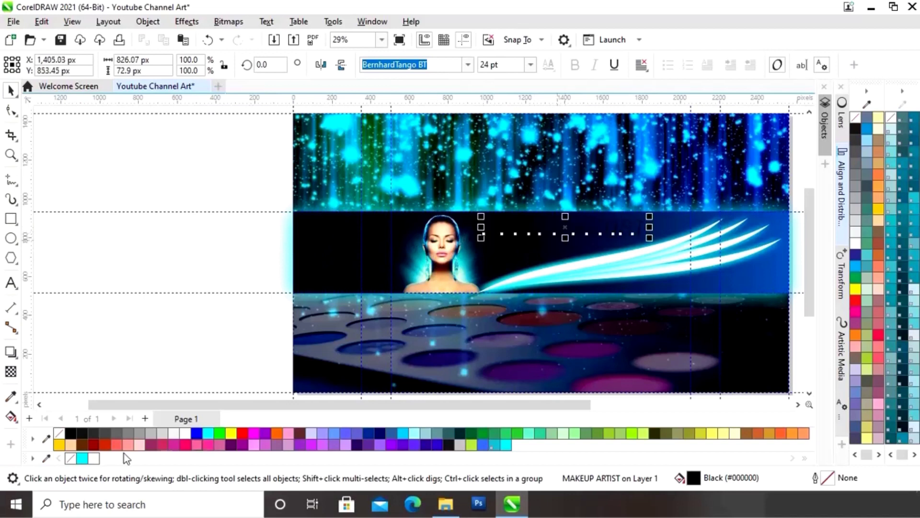
{"action": "left_click", "coordinate": [82, 459]}
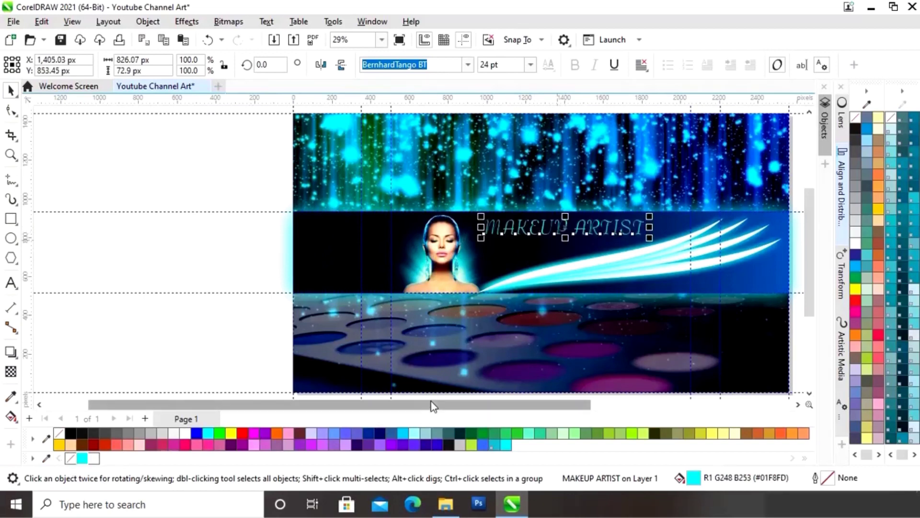
{"action": "left_click_drag", "start_coordinate": [430, 405], "coordinate": [489, 406]}
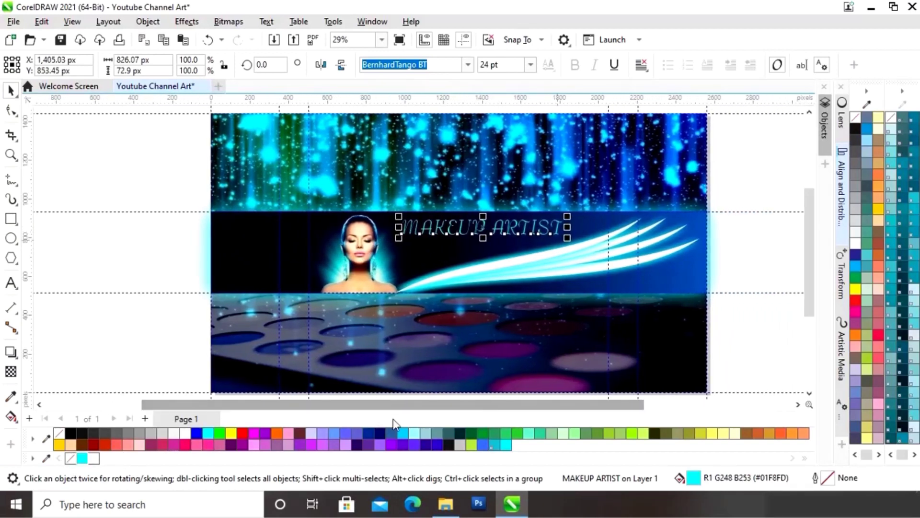
{"action": "right_click", "coordinate": [82, 459]}
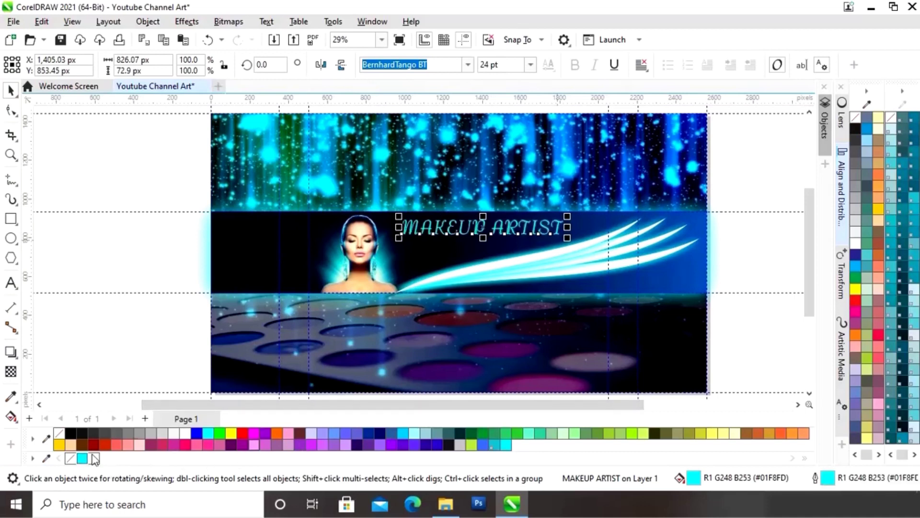
{"action": "left_click_drag", "start_coordinate": [482, 228], "coordinate": [484, 230]}
{"action": "left_click_drag", "start_coordinate": [571, 218], "coordinate": [480, 229]}
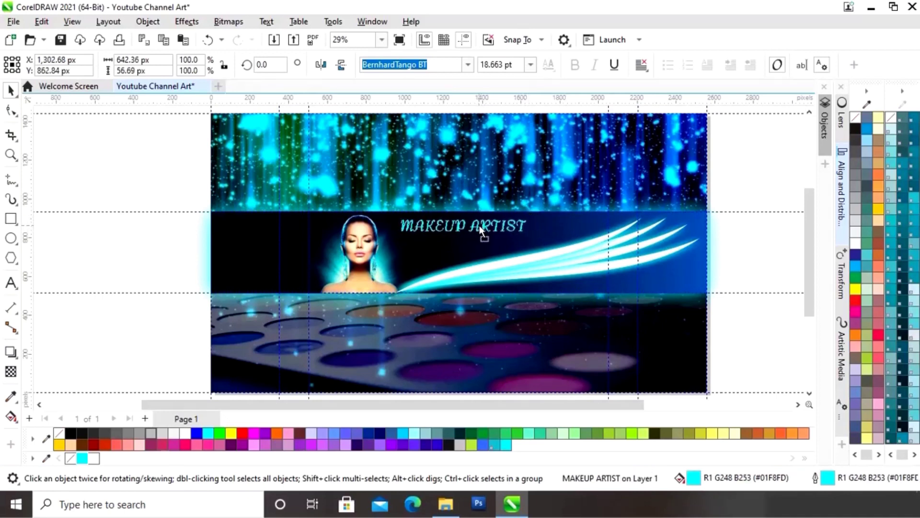
{"action": "left_click", "coordinate": [758, 249]}
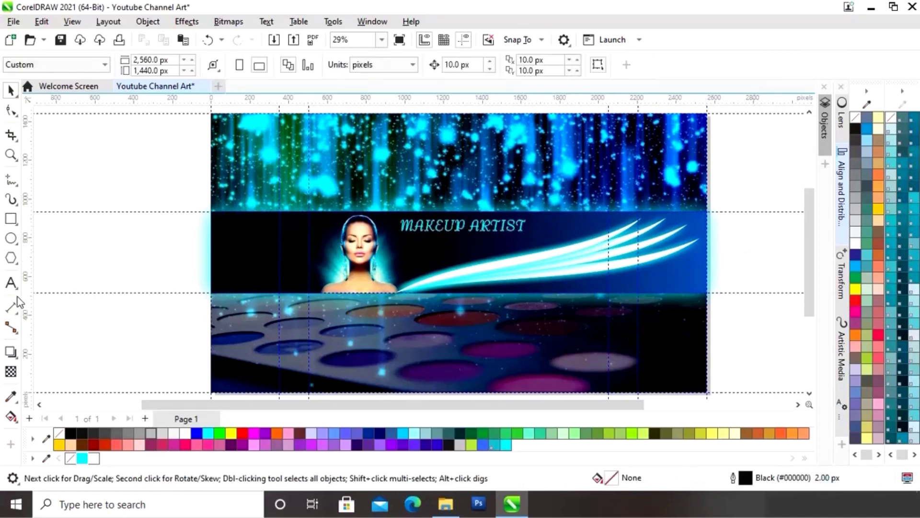
Step: Type the artist's name as a new text line with cyan fill and outline
{"action": "left_click", "coordinate": [10, 283]}
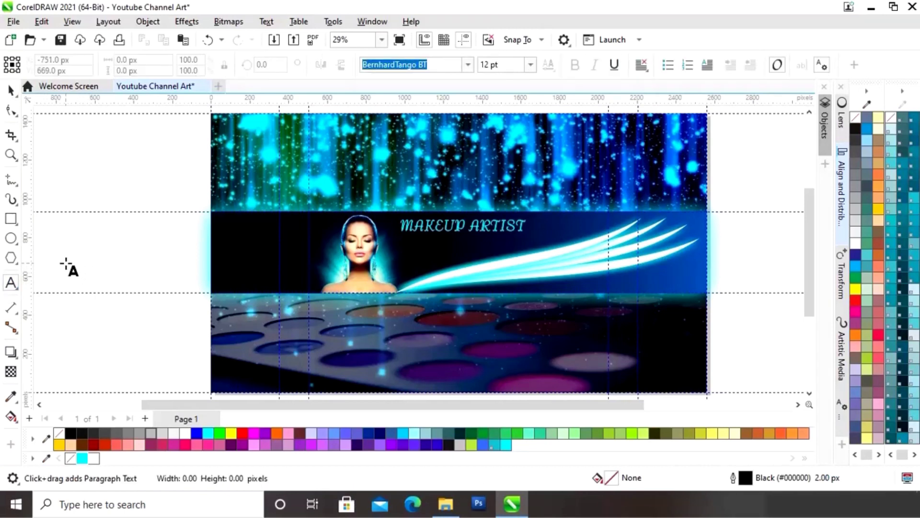
{"action": "left_click", "coordinate": [66, 263]}
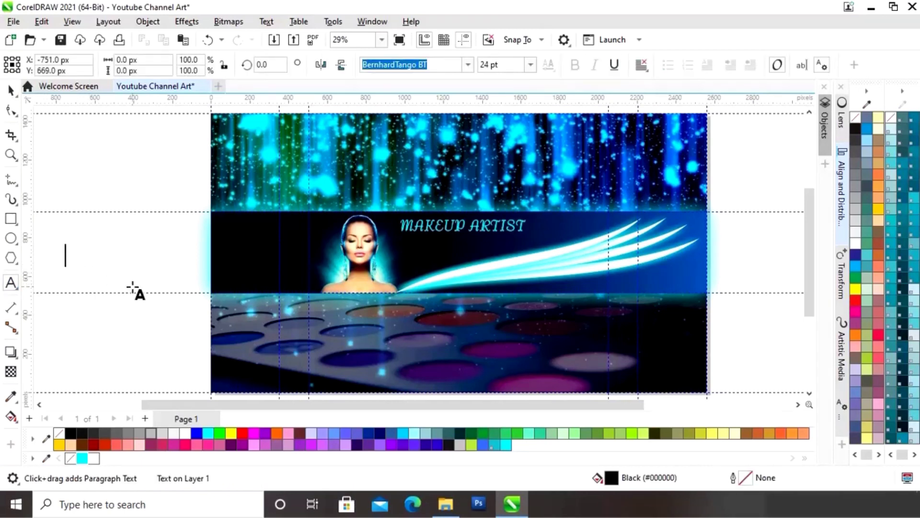
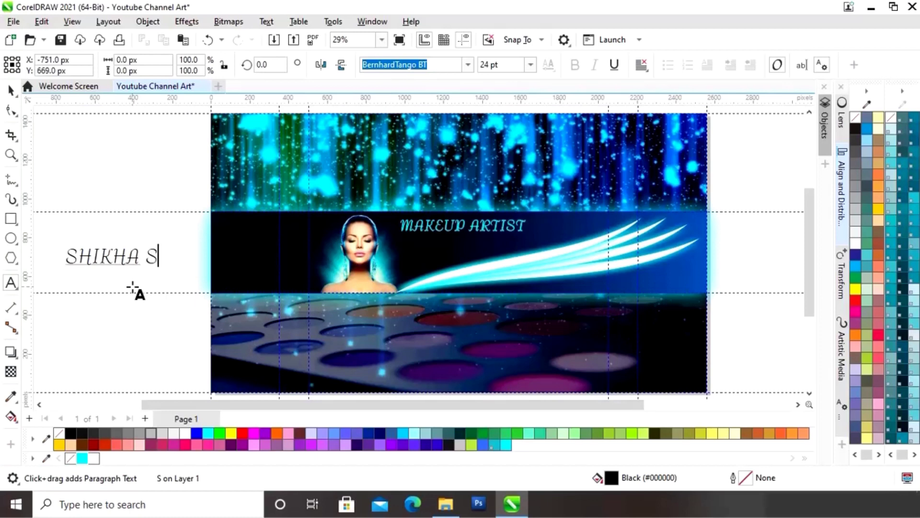
{"action": "key", "text": "Escape"}
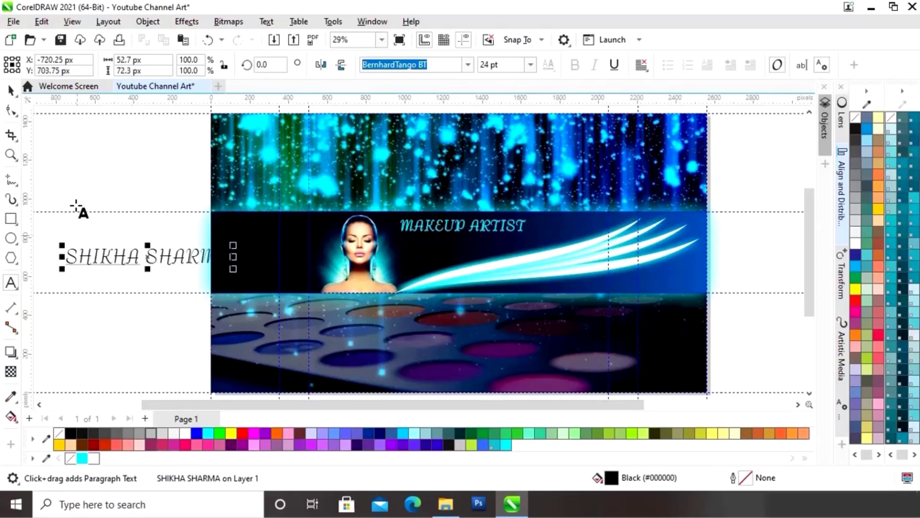
{"action": "left_click", "coordinate": [10, 90]}
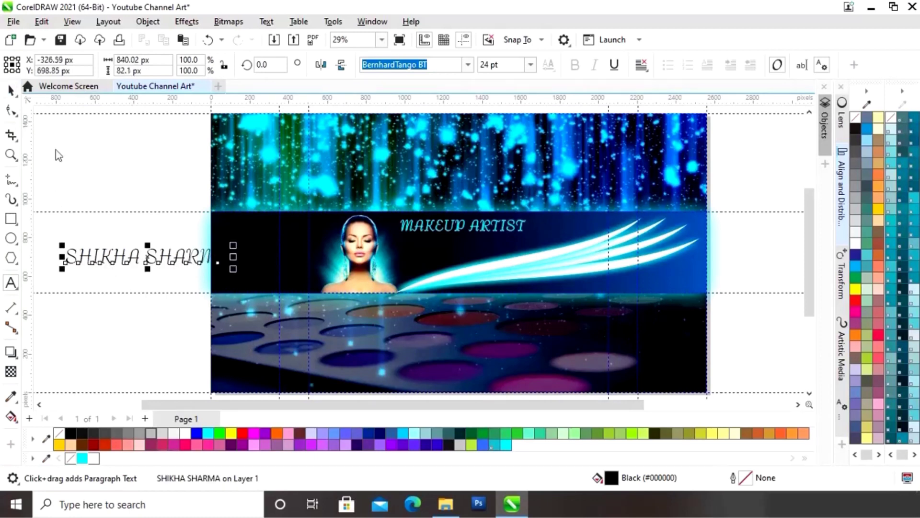
{"action": "left_click", "coordinate": [81, 460]}
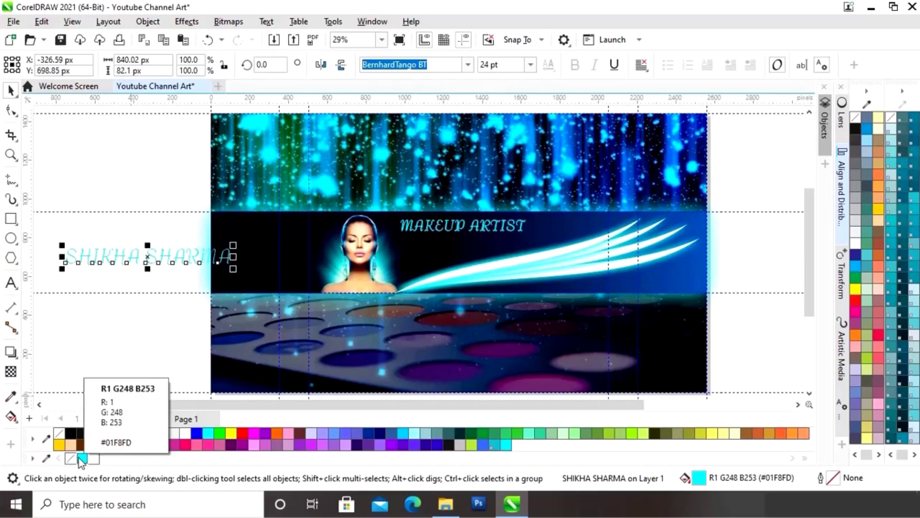
{"action": "right_click", "coordinate": [80, 459]}
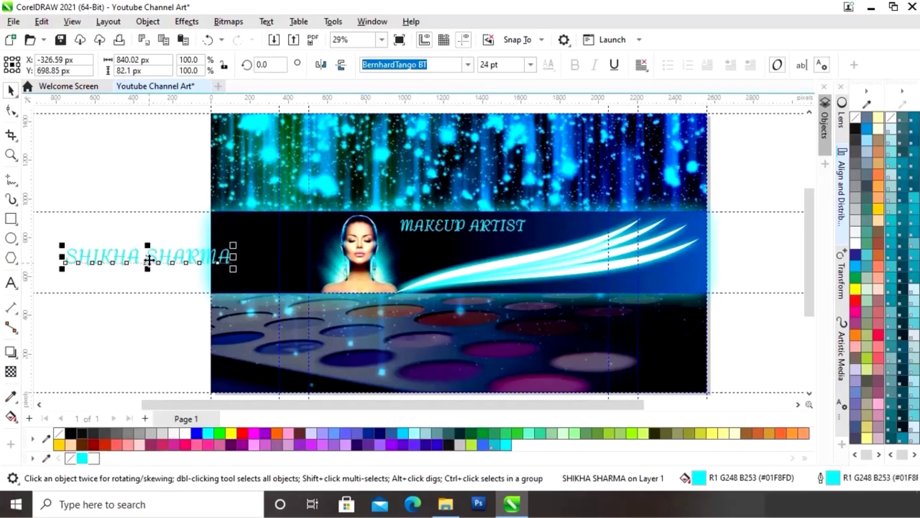
Step: Position the name just under MAKEUP ARTIST and scale it down to 17.832 pt
{"action": "left_click_drag", "start_coordinate": [149, 259], "coordinate": [499, 244]}
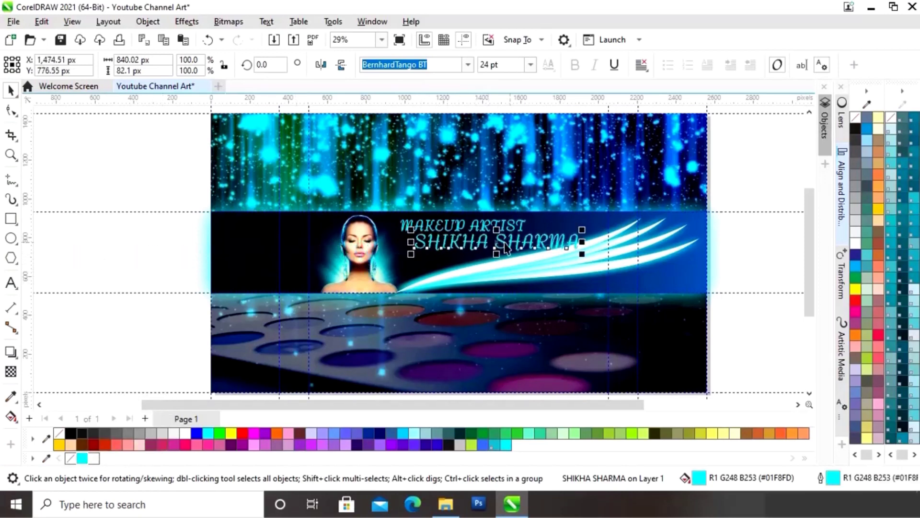
{"action": "left_click_drag", "start_coordinate": [581, 230], "coordinate": [543, 236]}
{"action": "key", "text": "ctrl+z"}
{"action": "left_click", "coordinate": [568, 238]}
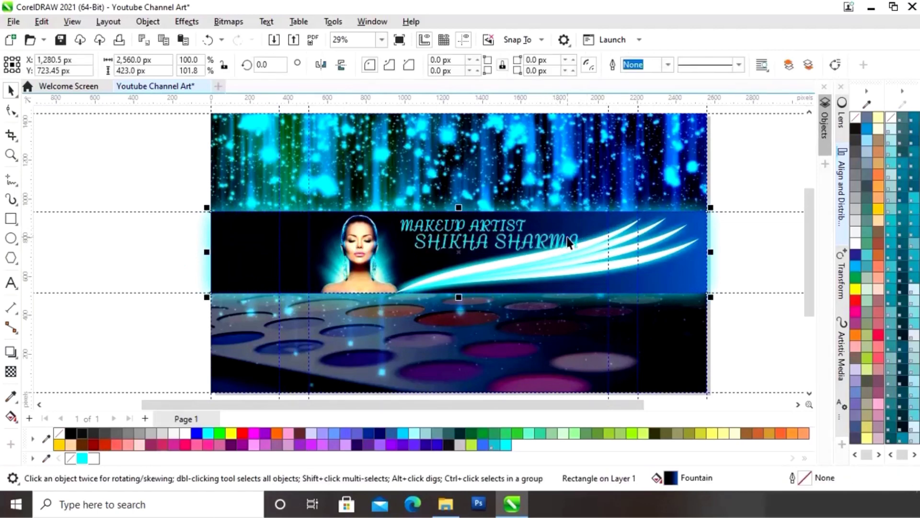
{"action": "left_click", "coordinate": [554, 247]}
{"action": "left_click_drag", "start_coordinate": [582, 230], "coordinate": [552, 233]}
{"action": "left_click_drag", "start_coordinate": [485, 243], "coordinate": [485, 241]}
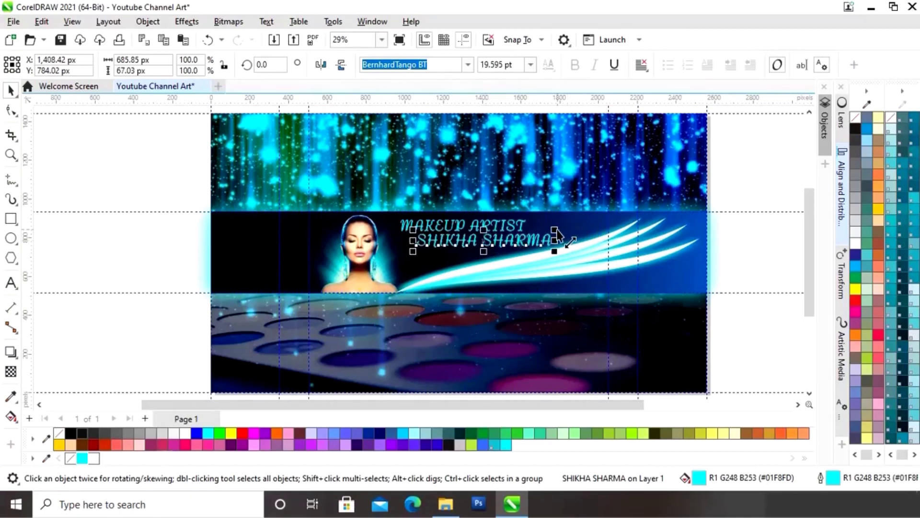
{"action": "left_click_drag", "start_coordinate": [557, 239], "coordinate": [546, 232]}
{"action": "left_click_drag", "start_coordinate": [485, 238], "coordinate": [487, 242]}
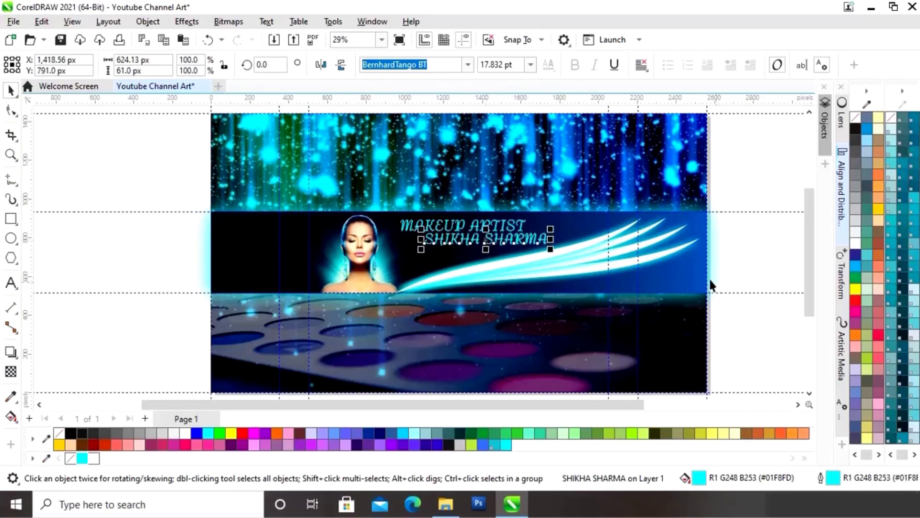
{"action": "left_click", "coordinate": [710, 343]}
{"action": "key", "text": "F4"}
{"action": "left_click_drag", "start_coordinate": [649, 407], "coordinate": [493, 411]}
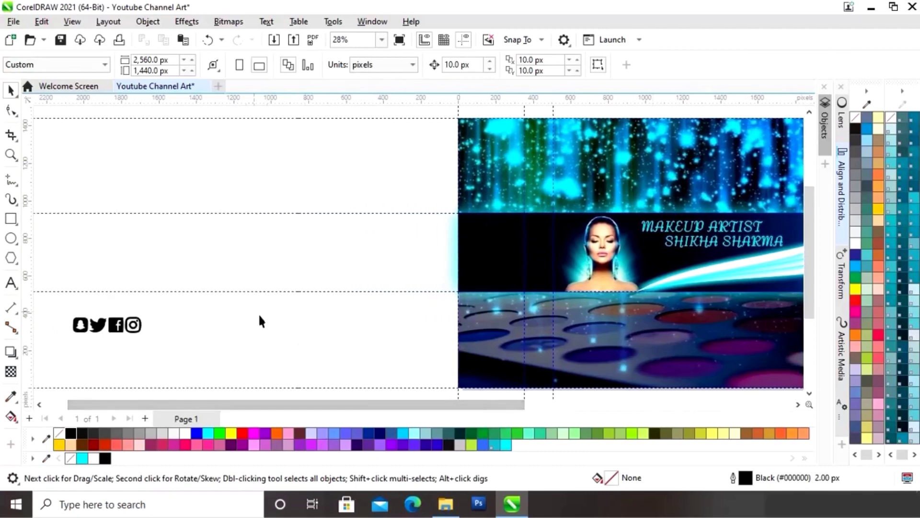
Step: Move the social icon group onto the banner under the swoosh and fill it cyan
{"action": "left_click_drag", "start_coordinate": [64, 357], "coordinate": [63, 355]}
{"action": "left_click_drag", "start_coordinate": [113, 336], "coordinate": [373, 344]}
{"action": "left_click_drag", "start_coordinate": [457, 410], "coordinate": [551, 413]}
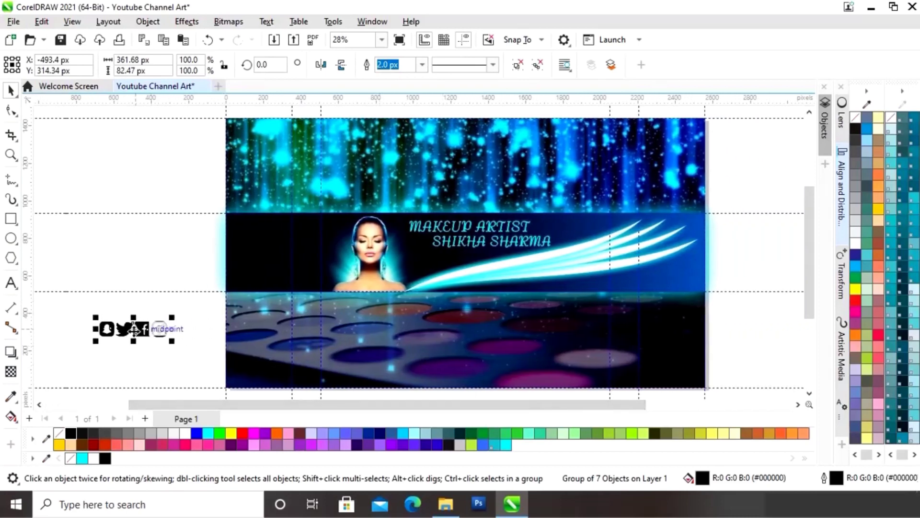
{"action": "left_click_drag", "start_coordinate": [141, 331], "coordinate": [568, 319]}
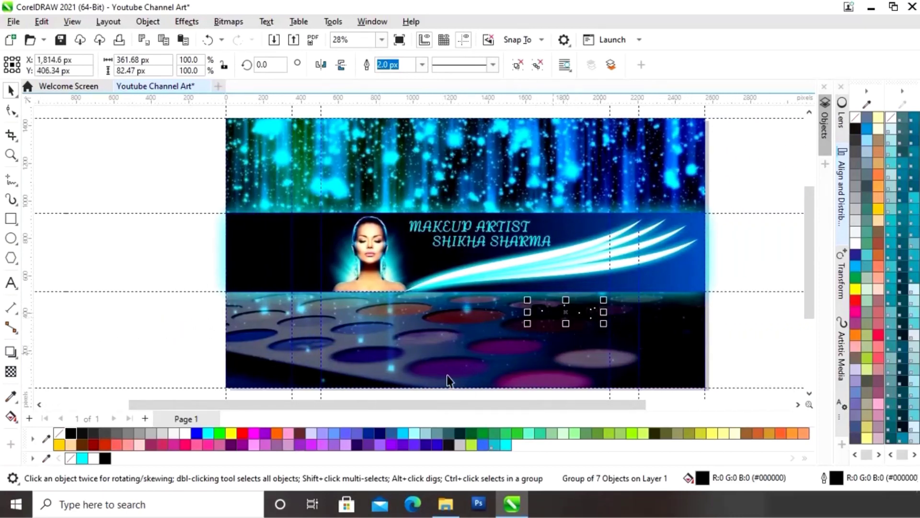
{"action": "left_click", "coordinate": [82, 459]}
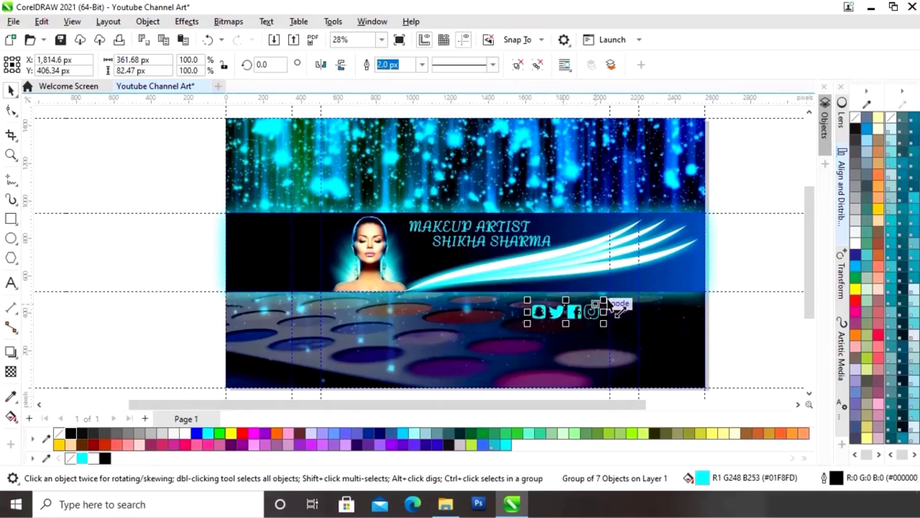
{"action": "left_click_drag", "start_coordinate": [604, 300], "coordinate": [593, 309]}
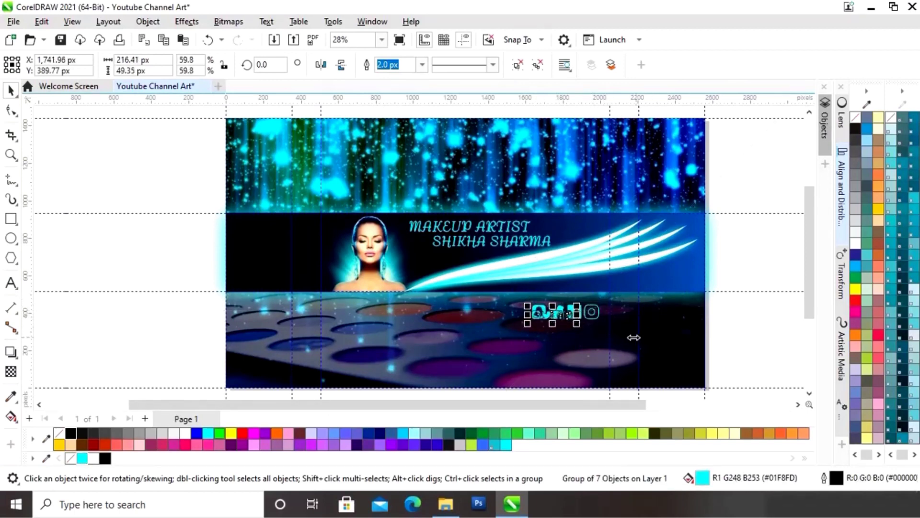
{"action": "key", "text": "ctrl+z"}
{"action": "left_click_drag", "start_coordinate": [576, 316], "coordinate": [588, 287]}
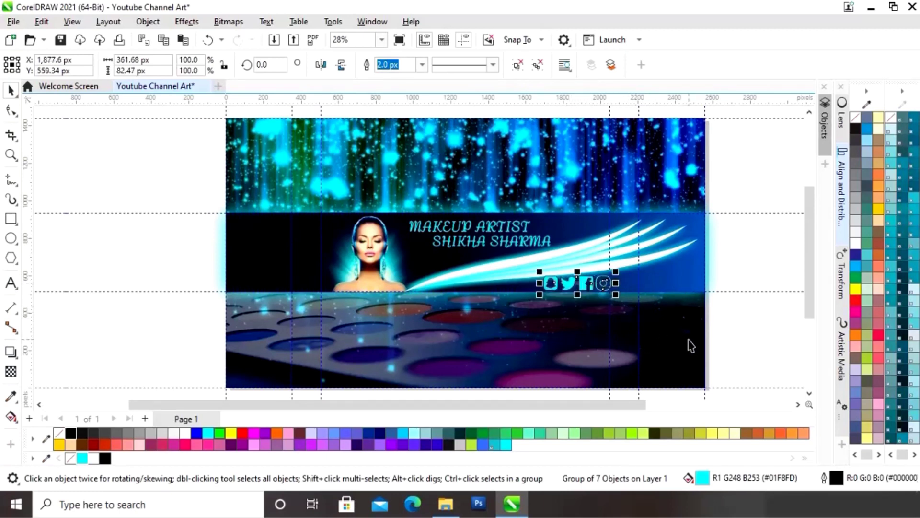
Step: Remove the icons' outline, shrink the row and shift it right beneath the swooshes
{"action": "key", "text": "z"}
{"action": "left_click_drag", "start_coordinate": [514, 262], "coordinate": [631, 310]}
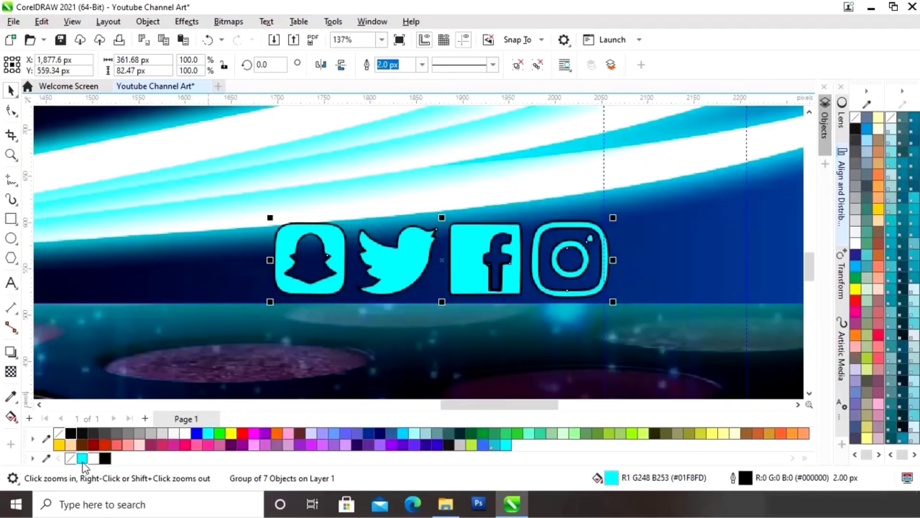
{"action": "right_click", "coordinate": [70, 458]}
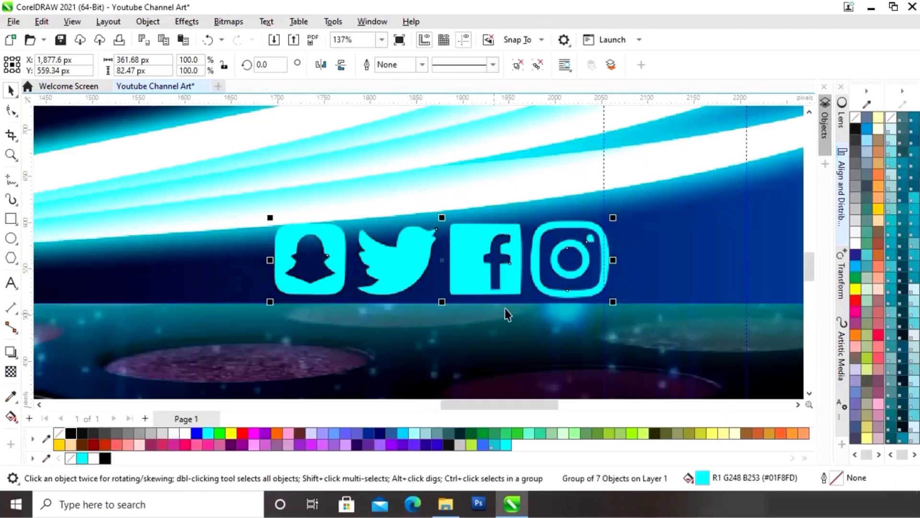
{"action": "left_click_drag", "start_coordinate": [613, 217], "coordinate": [497, 245]}
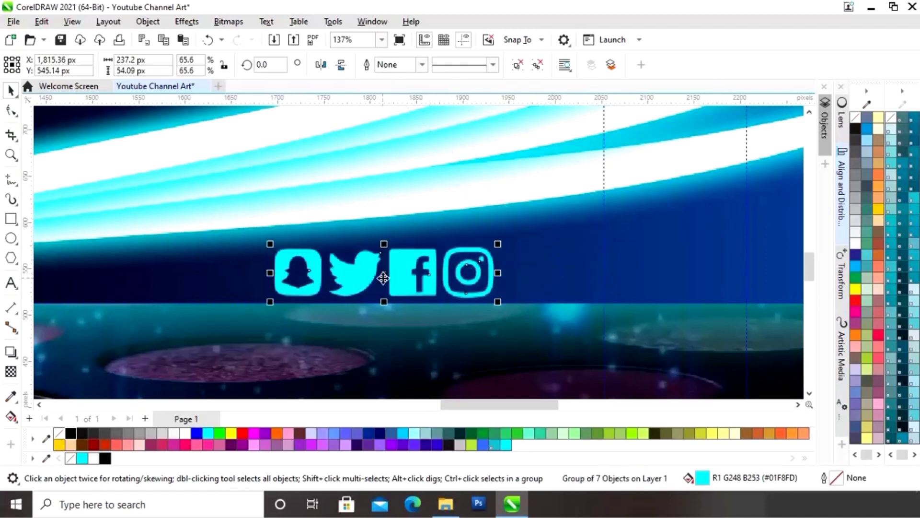
{"action": "left_click_drag", "start_coordinate": [386, 275], "coordinate": [441, 269]}
{"action": "left_click_drag", "start_coordinate": [552, 239], "coordinate": [529, 243]}
{"action": "left_click_drag", "start_coordinate": [432, 273], "coordinate": [461, 274]}
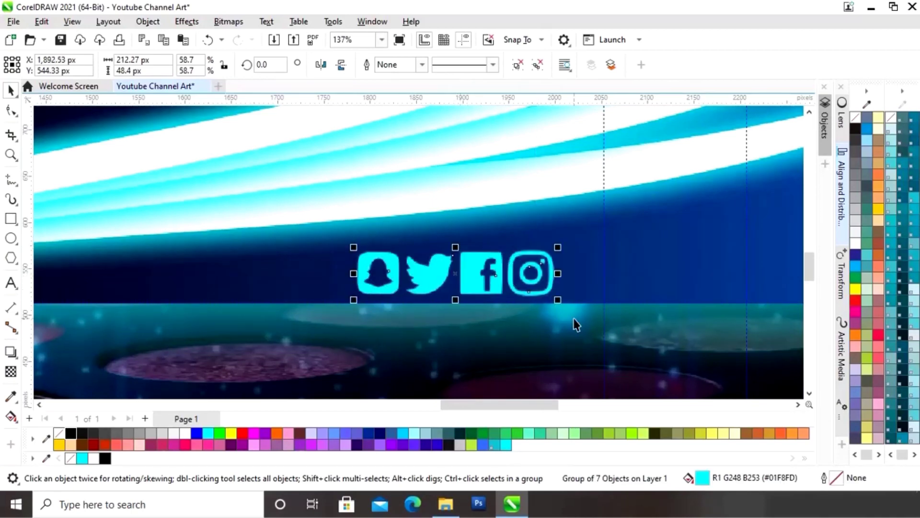
Step: Preview the finished banner full screen
{"action": "key", "text": "shift+F4"}
{"action": "left_click", "coordinate": [742, 266]}
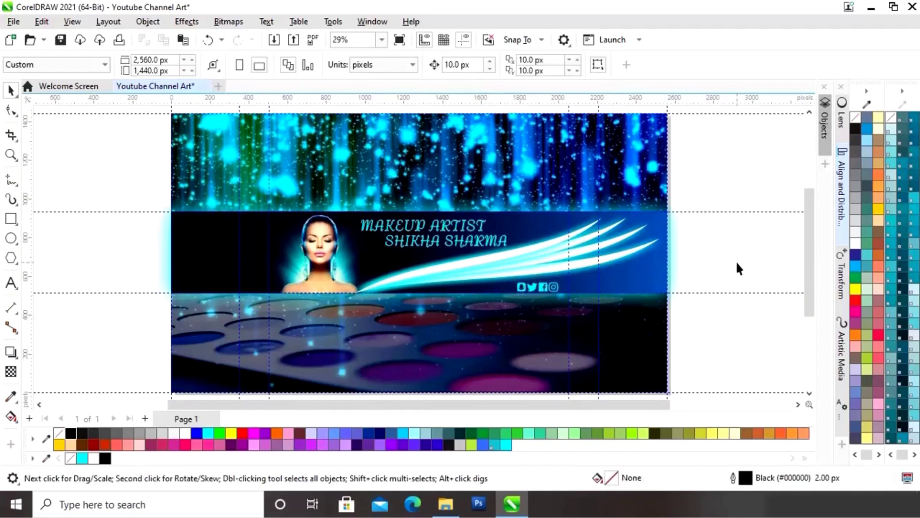
{"action": "key", "text": "F9"}
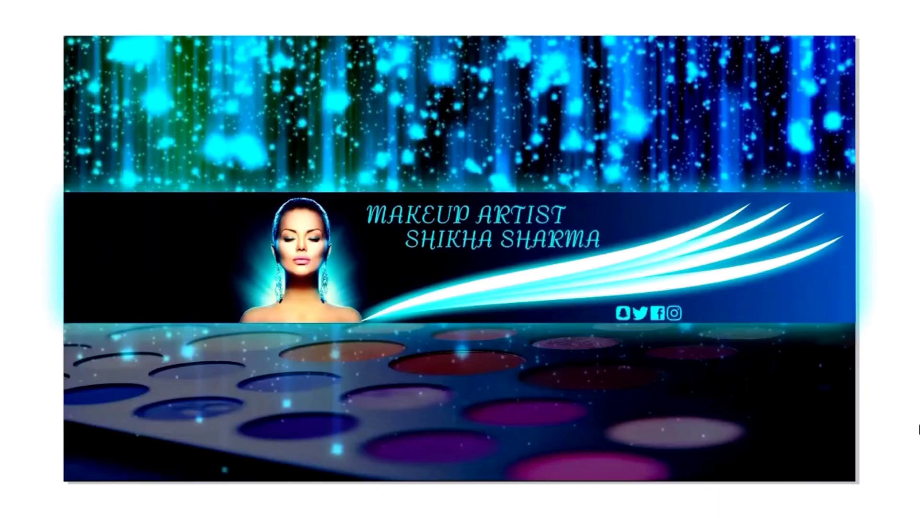